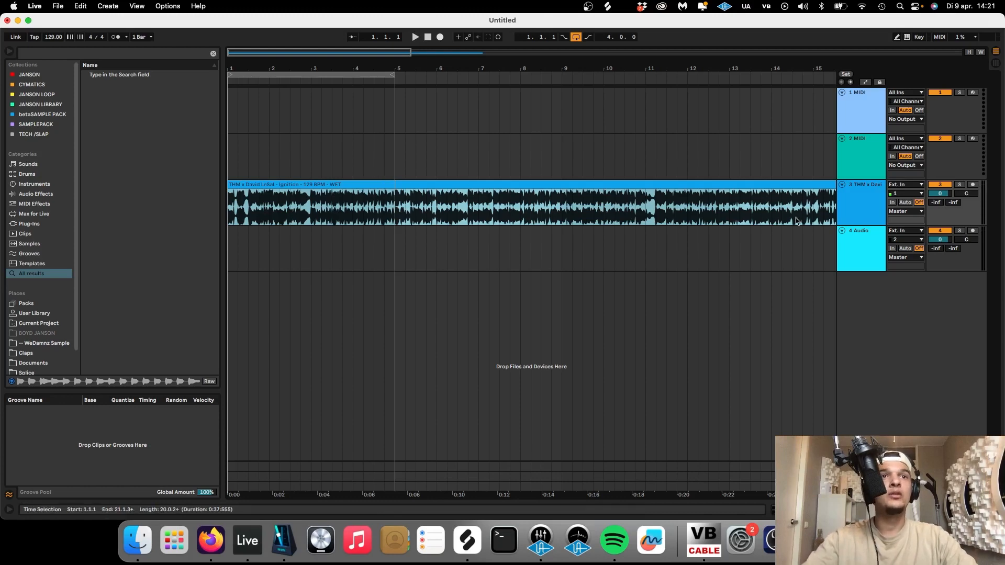
# Step: Find the Vocoder effect in the browser and load it onto the vocal track
pyautogui.press('super+f')
pyautogui.write('vo')
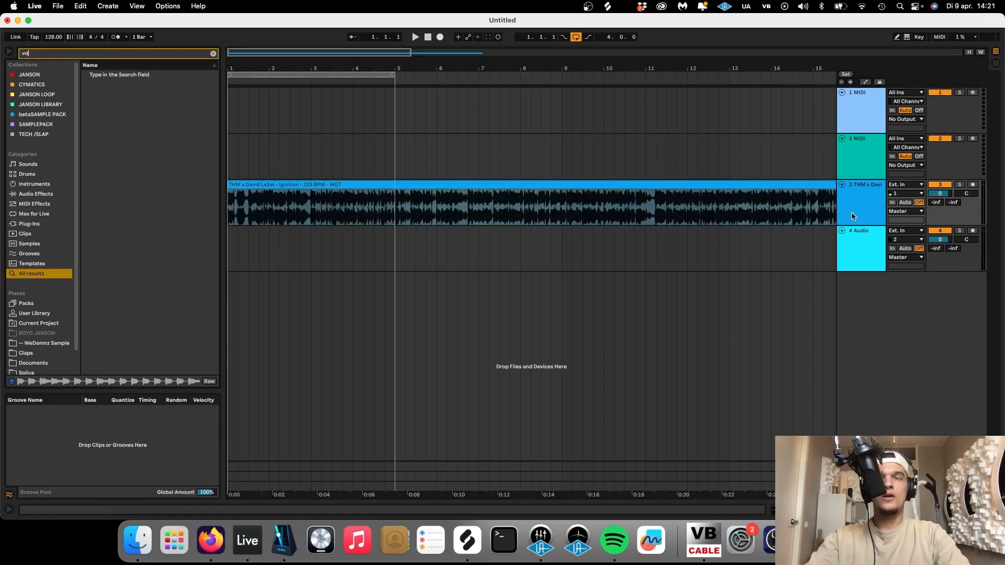
pyautogui.write('co')
pyautogui.press('Down')
pyautogui.press('Return')
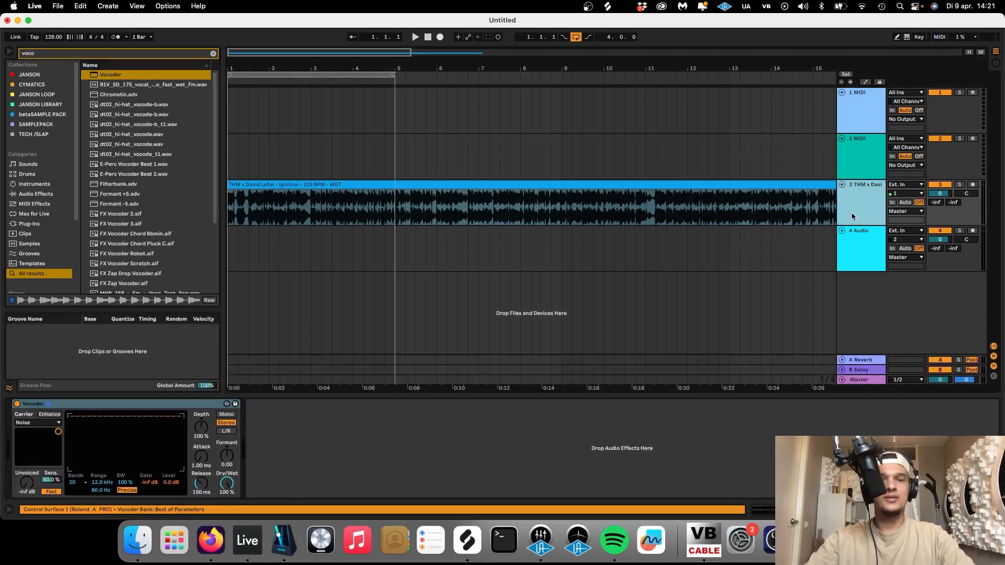
# Step: Add a MIDI track below the vocal track and load Serum onto it
pyautogui.press('super+shift+t')
pyautogui.press('super+f')
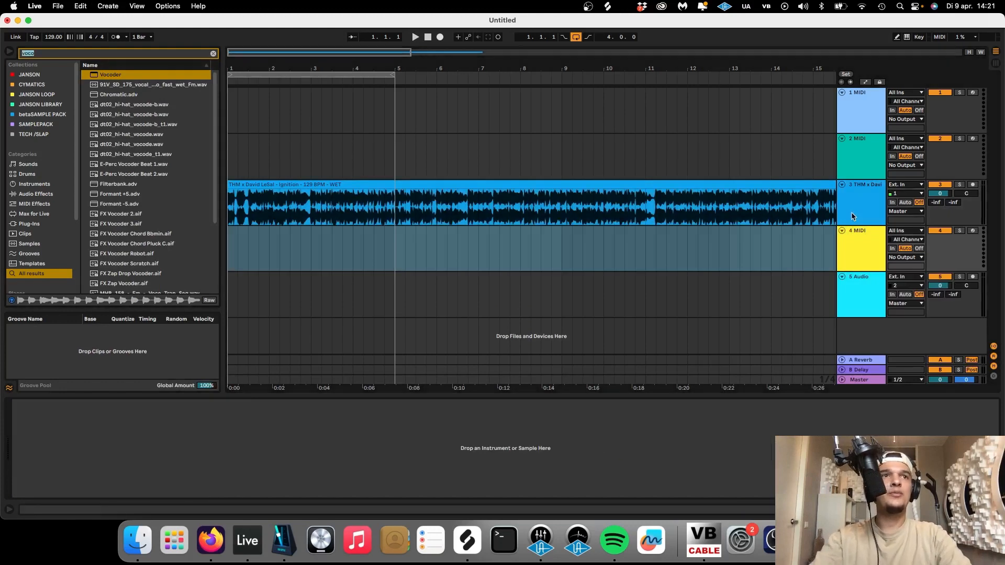
pyautogui.write('serum')
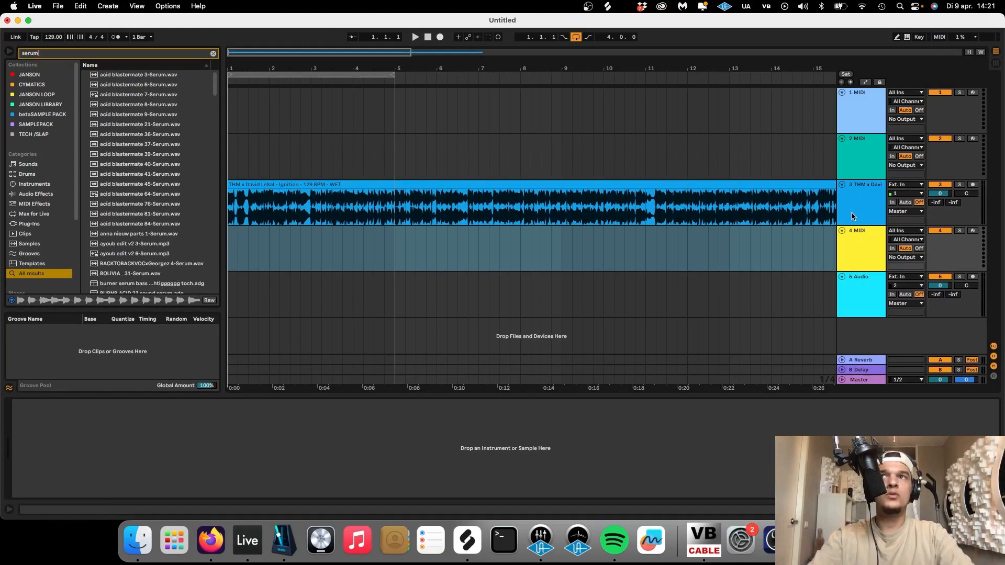
pyautogui.scroll(-20, 170, 199)
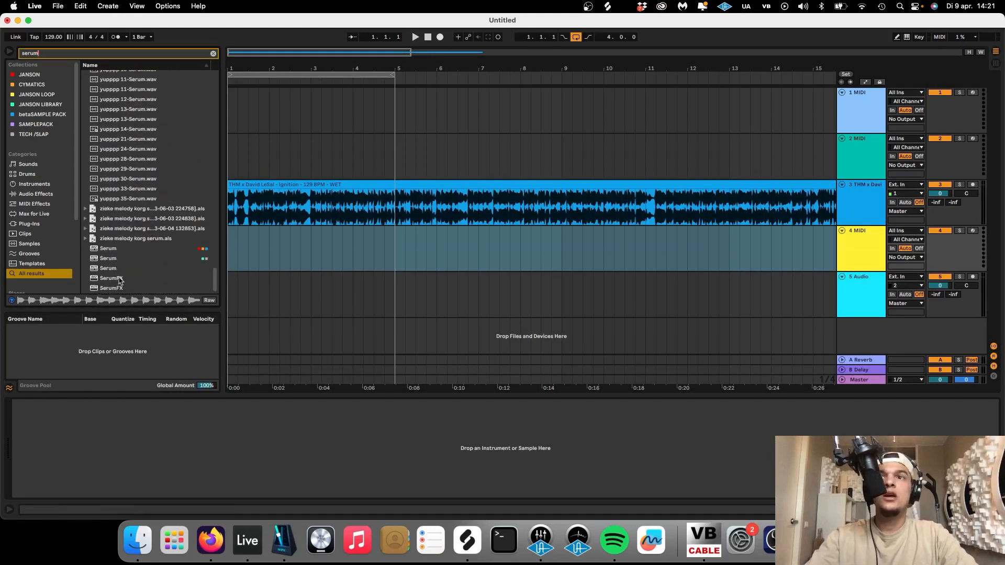
pyautogui.click(104, 269)
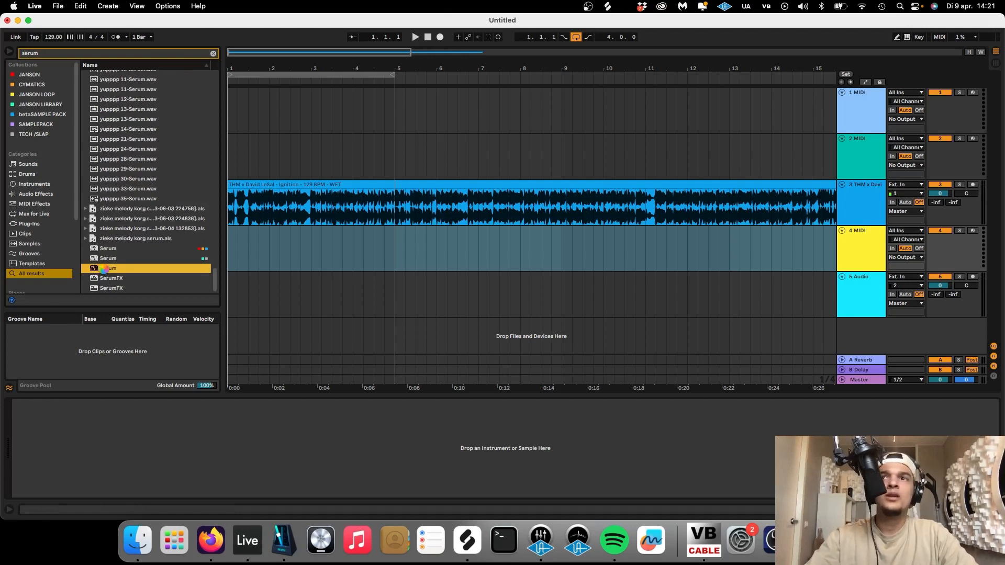
pyautogui.moveTo(104, 271); pyautogui.dragTo(855, 256)
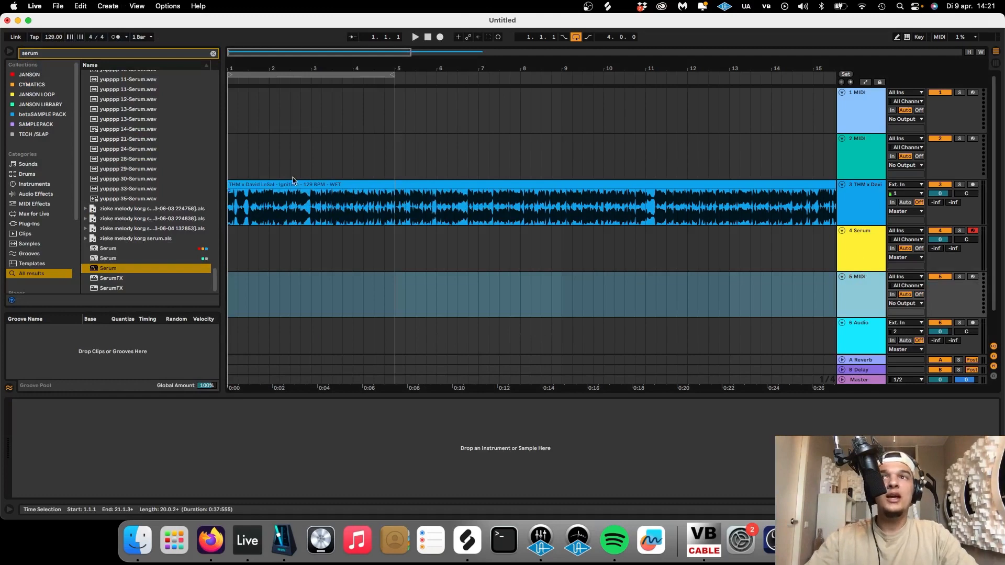
# Step: Load another Serum onto the empty MIDI track 5 and mute the vocal track
pyautogui.doubleClick(168, 268)
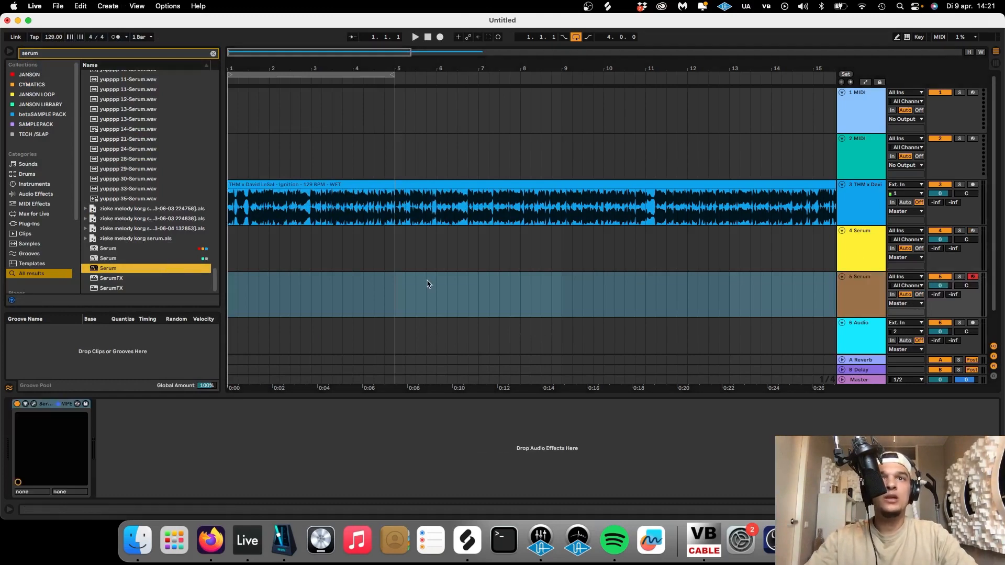
pyautogui.click(948, 185)
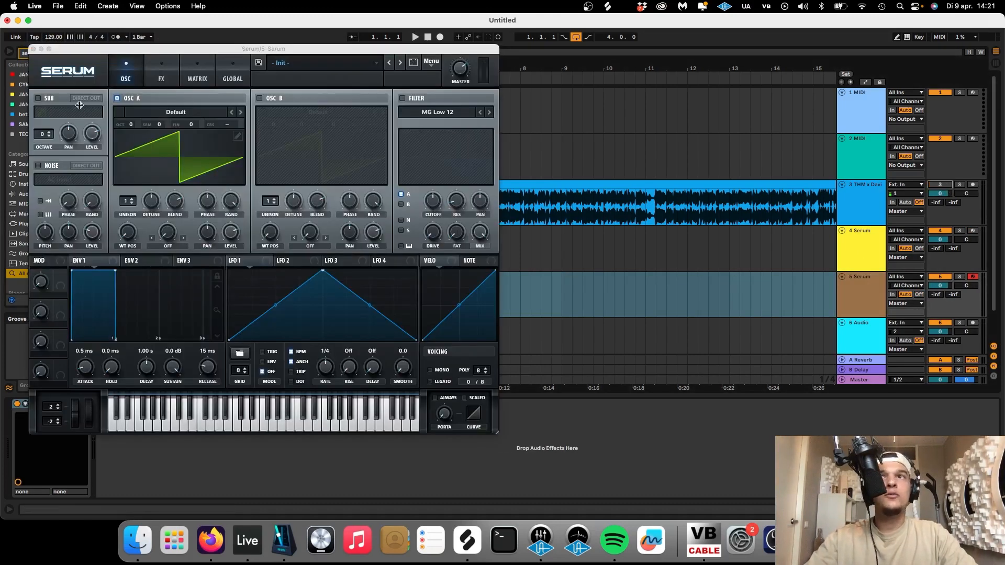
pyautogui.click(33, 49)
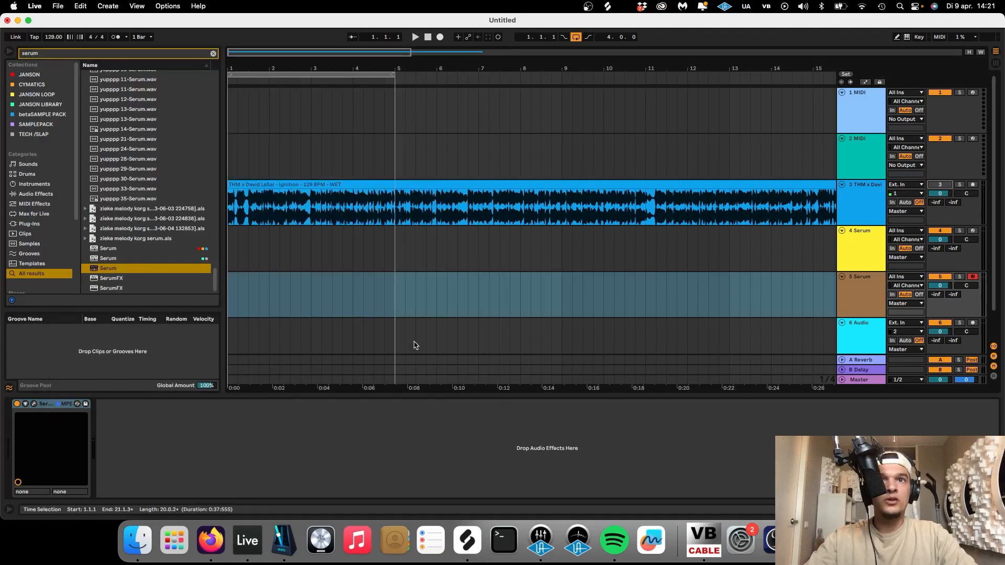
# Step: Create a four-bar MIDI clip on the second Serum track with a one-bar G3 note at its start
pyautogui.press('super+shift+m')
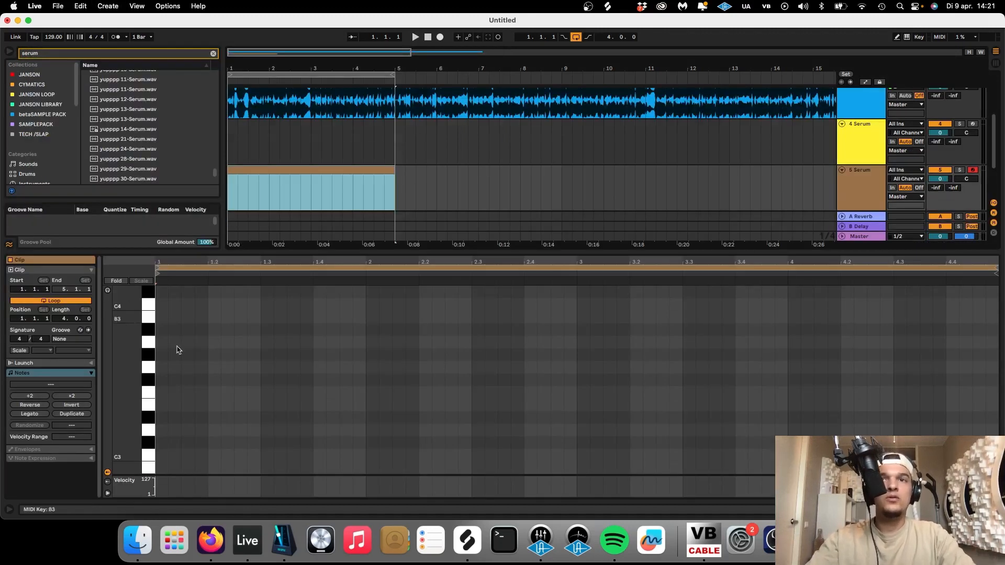
pyautogui.click(108, 292)
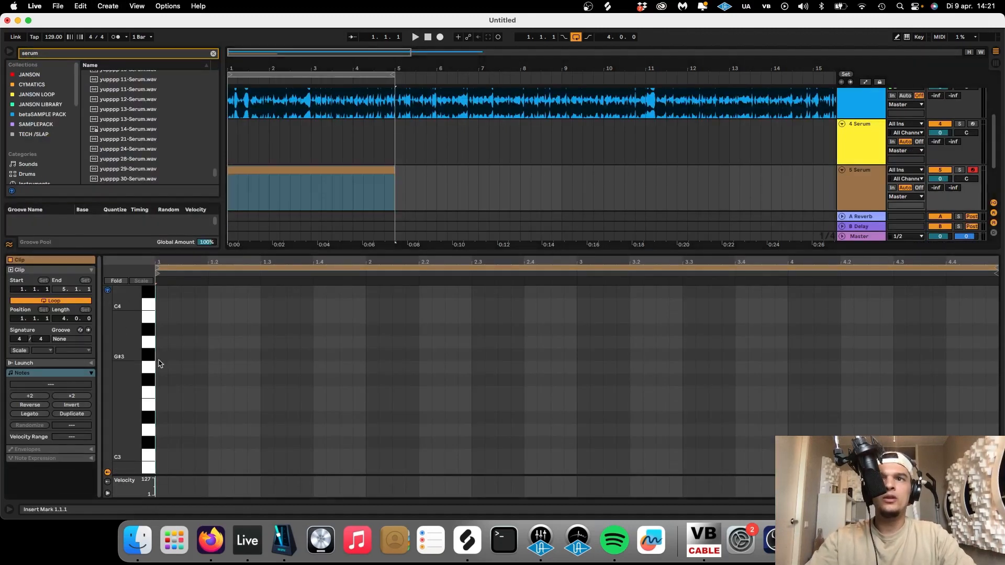
pyautogui.doubleClick(161, 370)
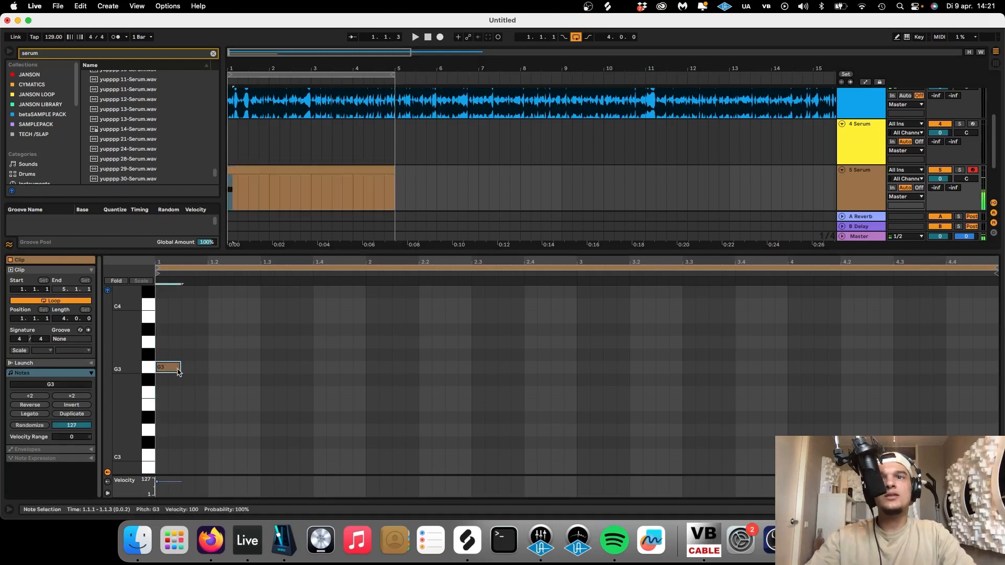
pyautogui.moveTo(179, 369); pyautogui.dragTo(371, 370)
pyautogui.scroll(1, 370, 375)
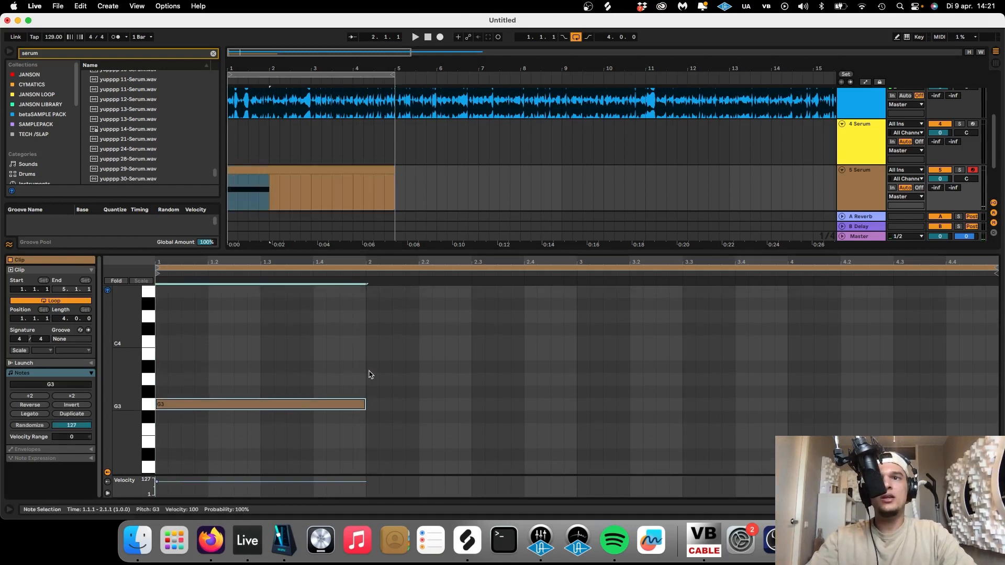
# Step: Build the one-bar note in bar 1 into a chord of A3, C4 and E4
pyautogui.moveTo(211, 414); pyautogui.dragTo(210, 344)
pyautogui.scroll(2, 210, 344)
pyautogui.moveTo(201, 421); pyautogui.dragTo(197, 374)
pyautogui.scroll(-2, 197, 383)
# Step: Duplicate the chord into bar 2 and move its notes to F3, A3 and C4
pyautogui.press('super+a')
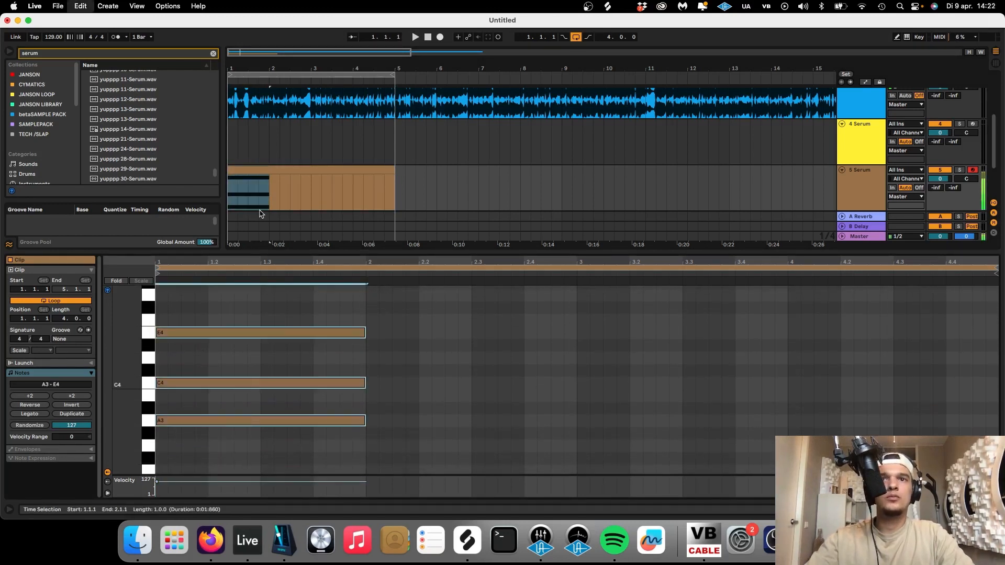
pyautogui.press('super+d')
pyautogui.click(419, 449)
pyautogui.moveTo(415, 423); pyautogui.dragTo(410, 470)
pyautogui.scroll(-2, 409, 465)
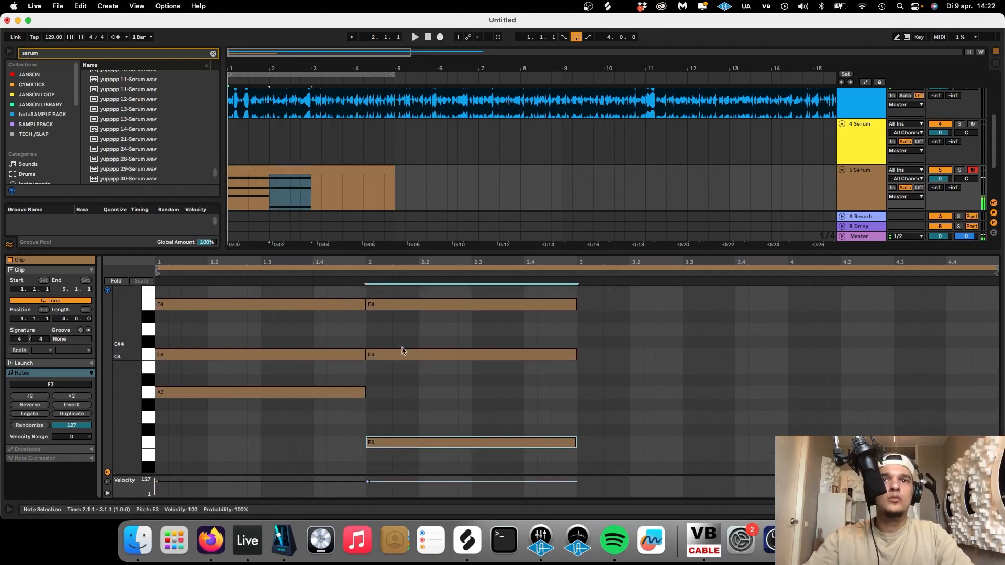
pyautogui.moveTo(403, 352); pyautogui.dragTo(404, 386)
pyautogui.moveTo(396, 305); pyautogui.dragTo(391, 358)
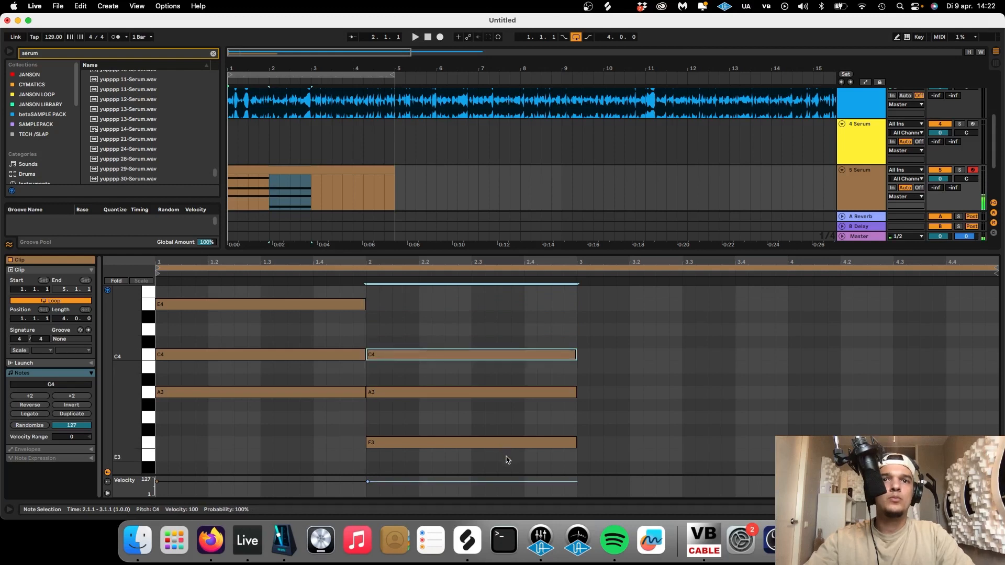
# Step: Duplicate the bar 2 chord into bar 3 and transpose it up two semitones to G3, B3 and D4
pyautogui.moveTo(507, 460); pyautogui.dragTo(685, 388)
pyautogui.press('super+d')
pyautogui.press('Up')
pyautogui.press('Up')
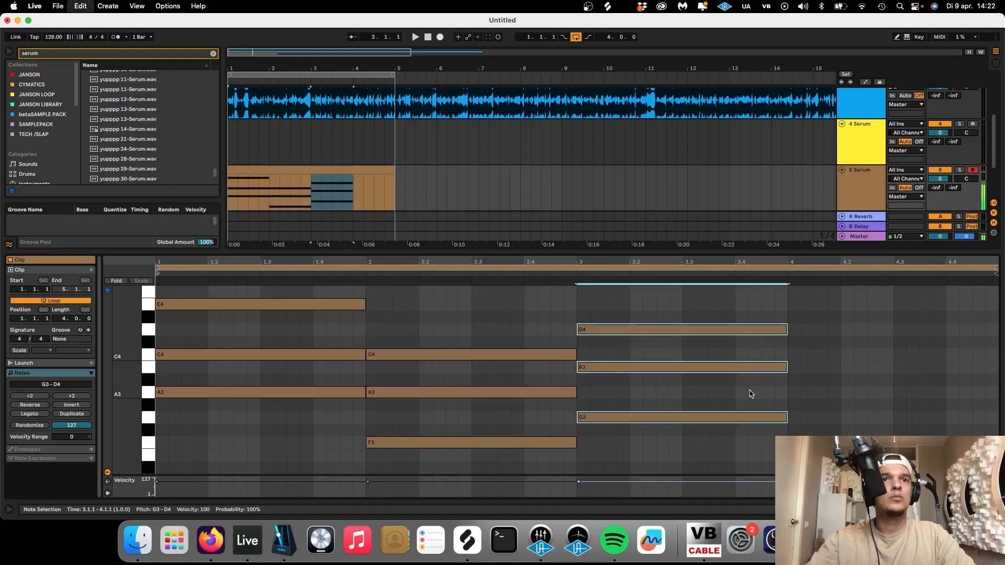
# Step: Duplicate the bar 3 chord into bar 4 and transpose it up two semitones to A3, C4 and E4
pyautogui.press('super+d')
pyautogui.press('Up')
pyautogui.press('Up')
pyautogui.click(847, 354)
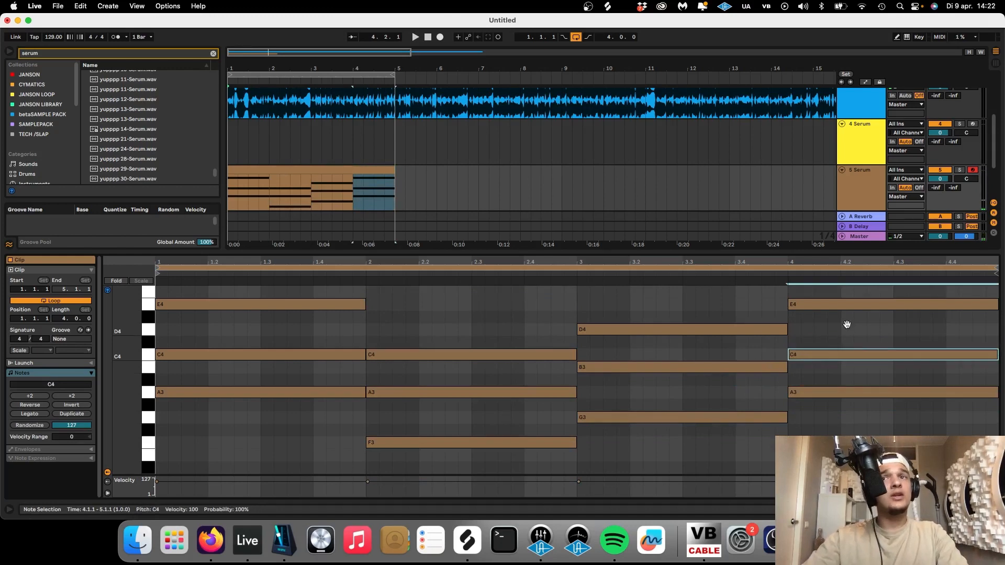
# Step: Move the chord clip up to the first Serum track and unmute the vocal track
pyautogui.press('super+alt+l')
pyautogui.click(381, 277)
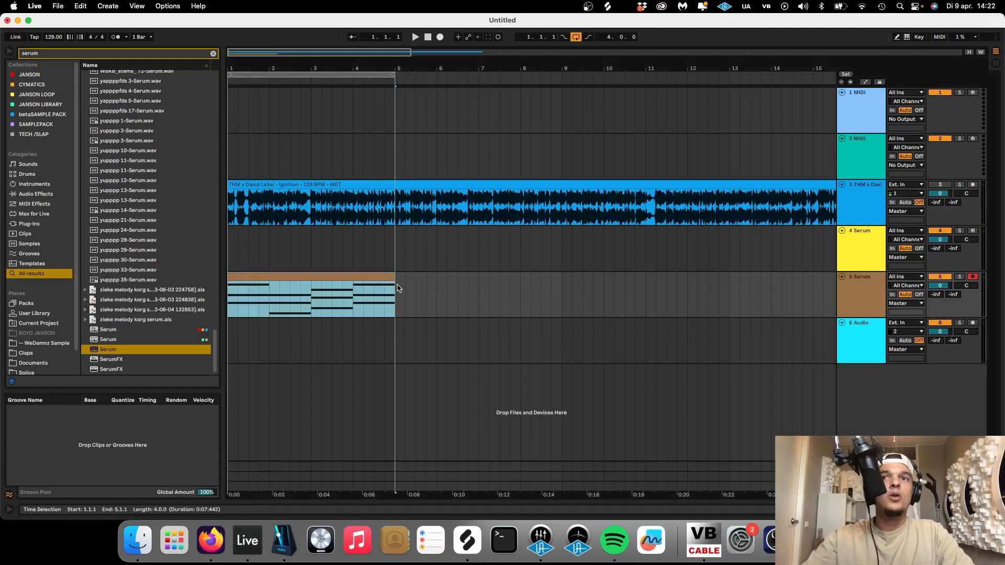
pyautogui.moveTo(376, 295); pyautogui.dragTo(377, 250)
pyautogui.click(941, 184)
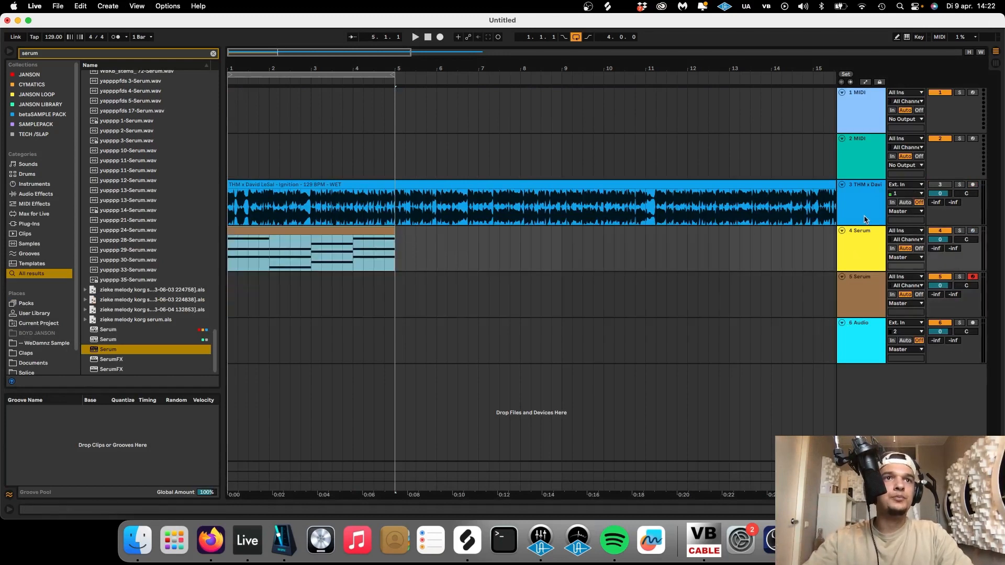
# Step: Set the vocal track's Vocoder carrier to External with 4-Serum as its audio source
pyautogui.doubleClick(865, 185)
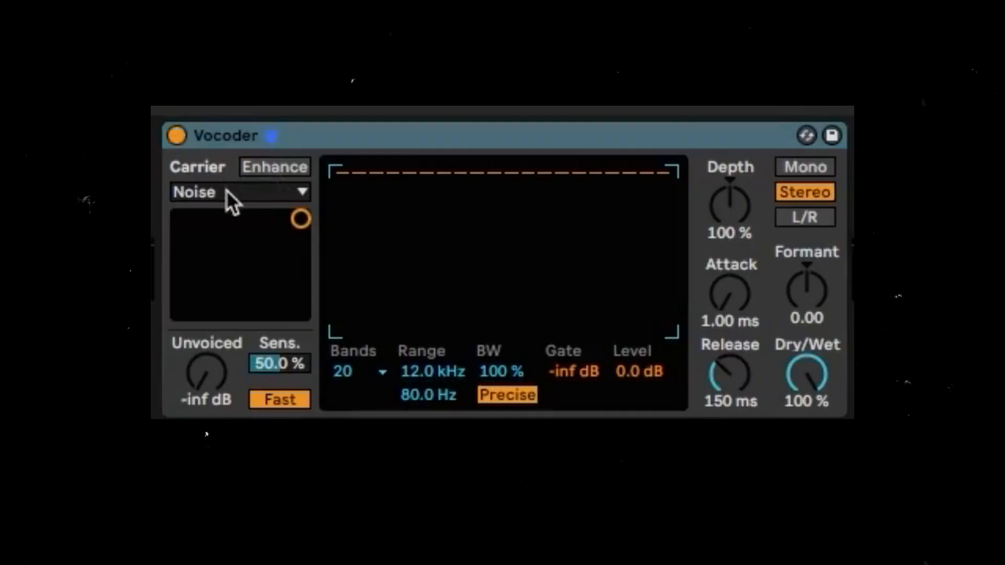
pyautogui.click(34, 422)
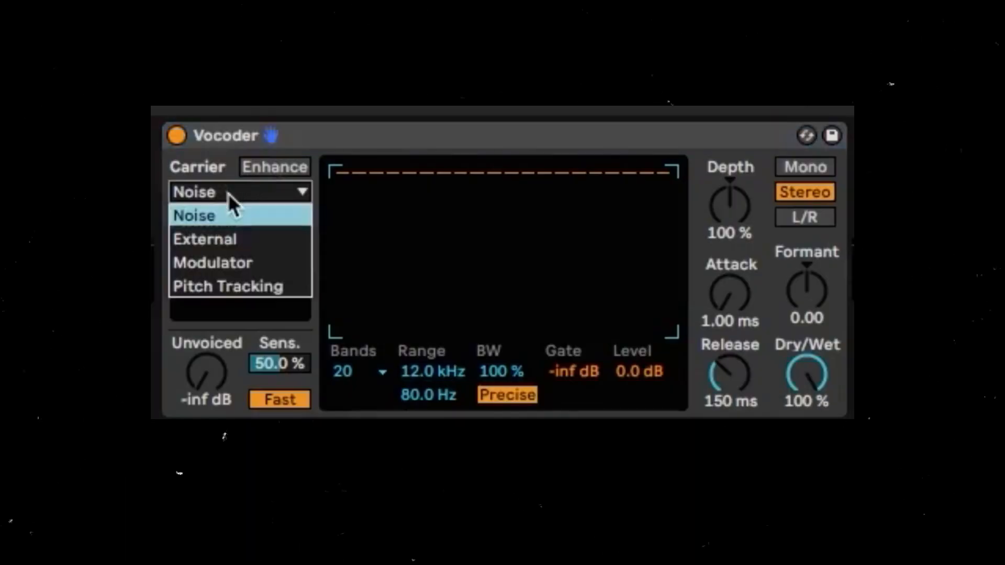
pyautogui.click(226, 234)
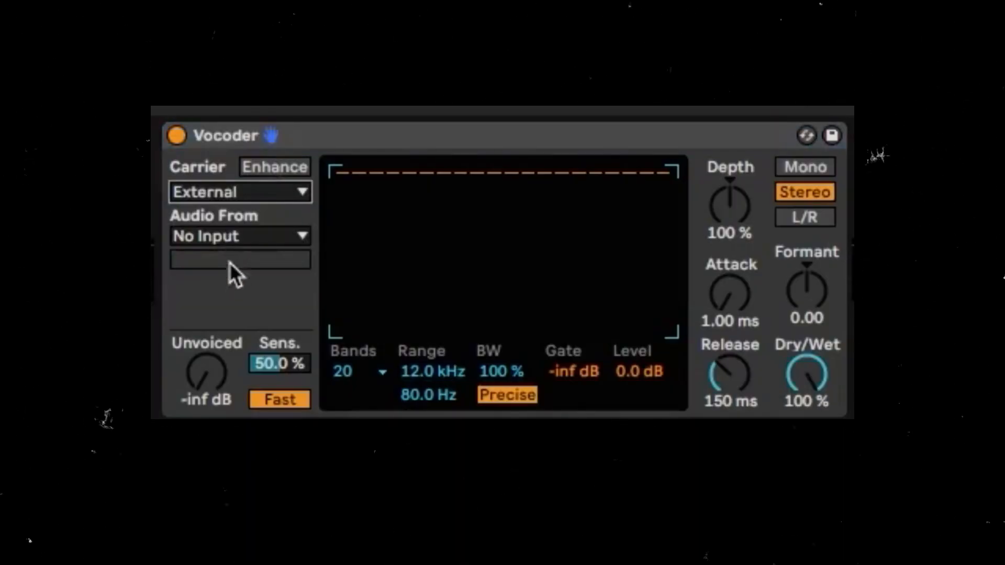
pyautogui.click(215, 237)
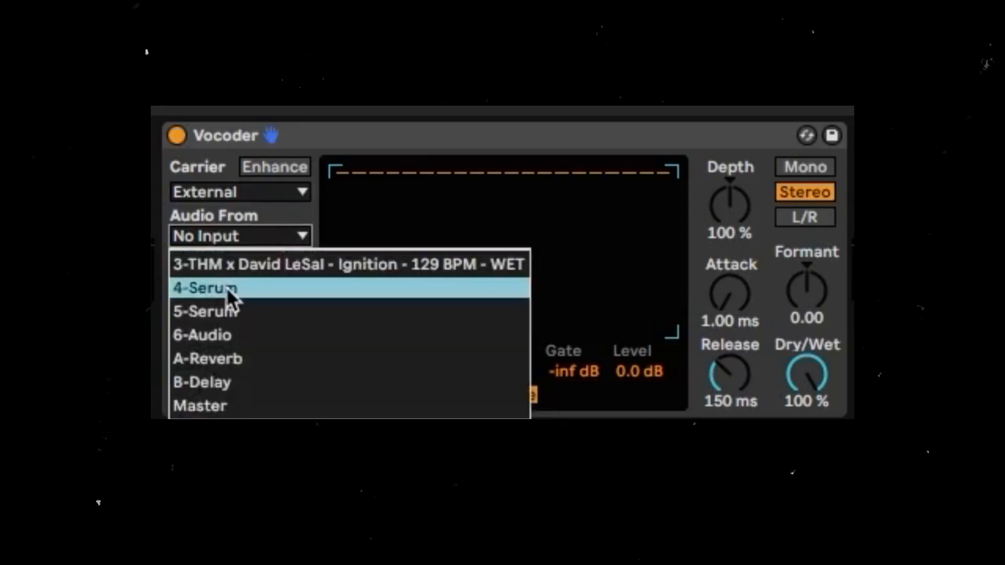
pyautogui.click(226, 288)
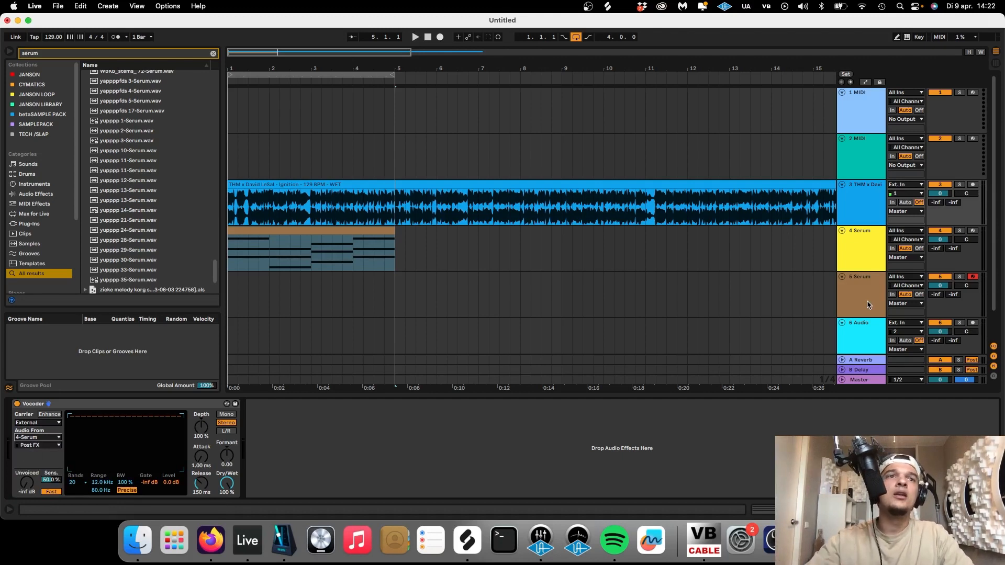
# Step: Rename the Serum track holding the chord clip as VOCO
pyautogui.click(864, 254)
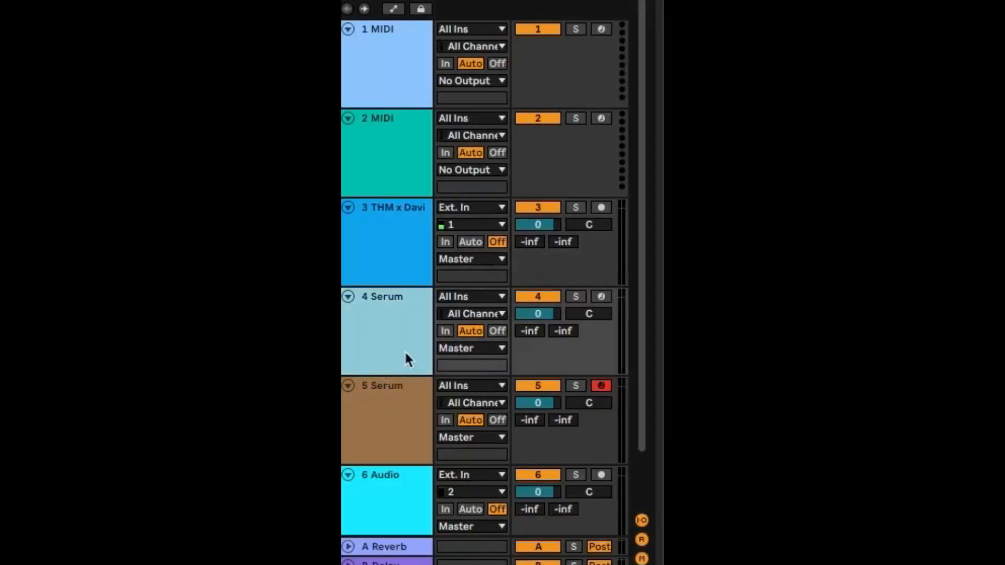
pyautogui.hotkey('ctrl', 'r')
pyautogui.write('VOCO')
pyautogui.press('Return')
# Step: Lower the vocal track's volume to -2.8 dB and the VOCO track's volume to -inf
pyautogui.moveTo(542, 227); pyautogui.dragTo(543, 234)
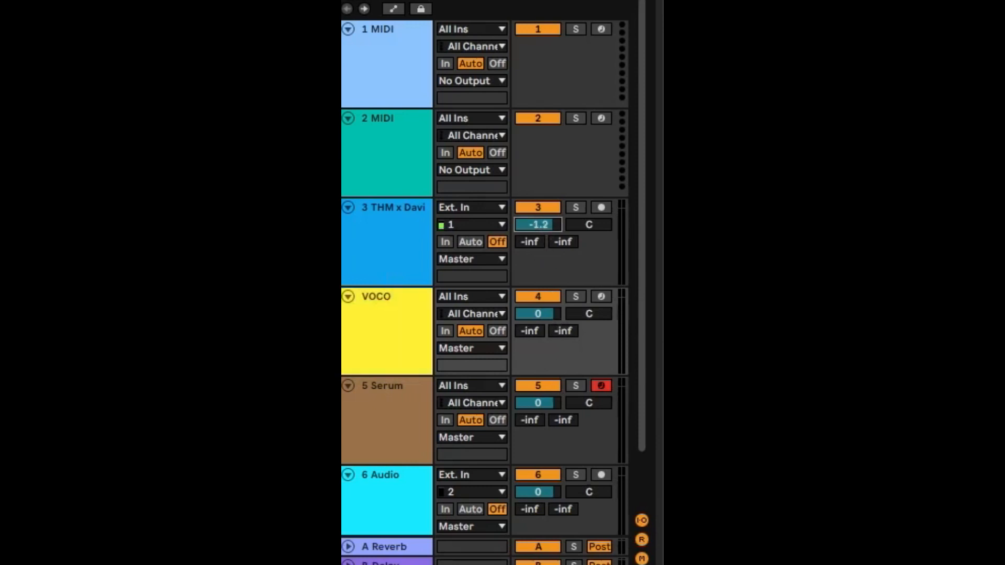
pyautogui.click(540, 316)
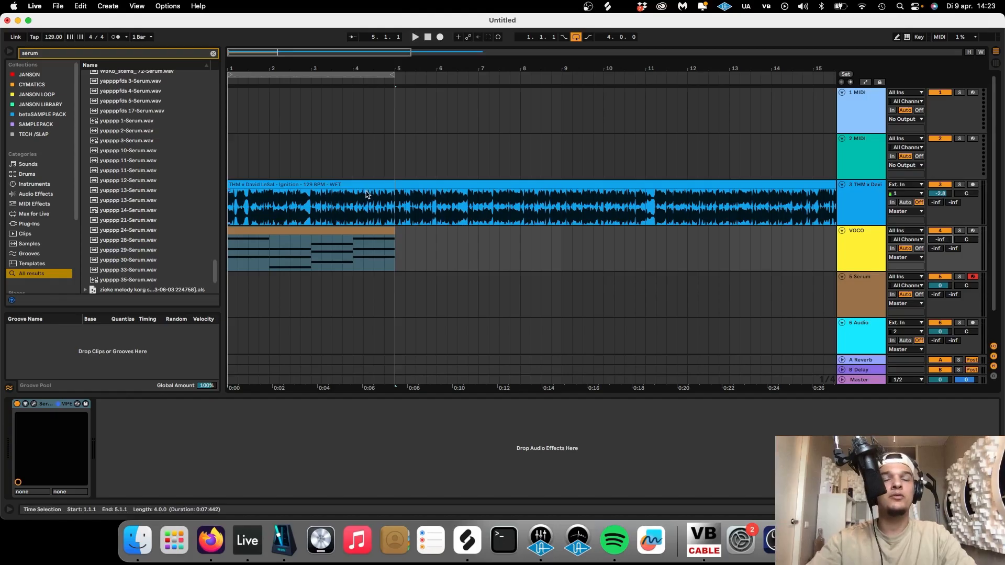
# Step: Play the vocoded loop, transpose all chord notes in the VOCO clip down one octave, and play it again
pyautogui.press('space')
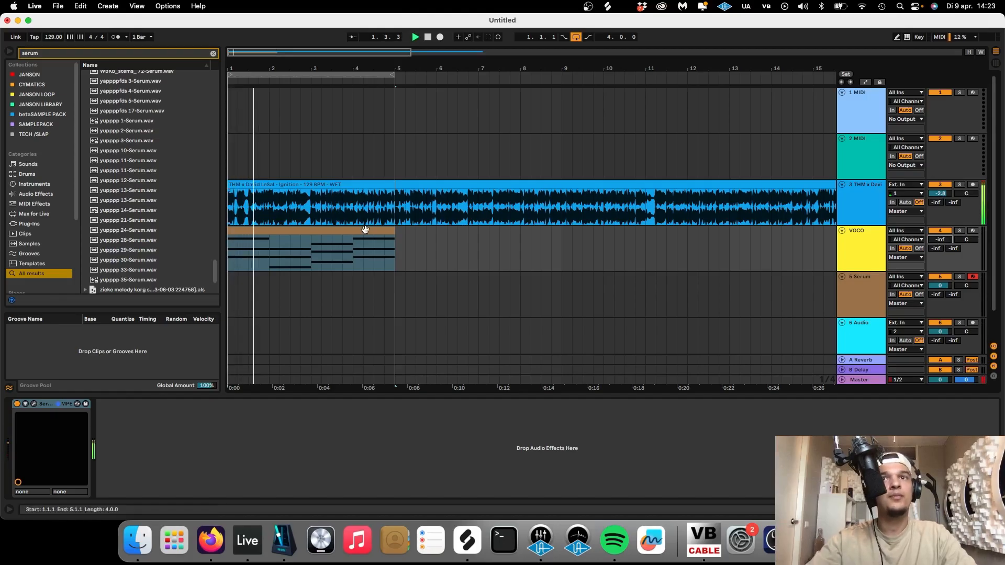
pyautogui.doubleClick(365, 229)
pyautogui.click(431, 306)
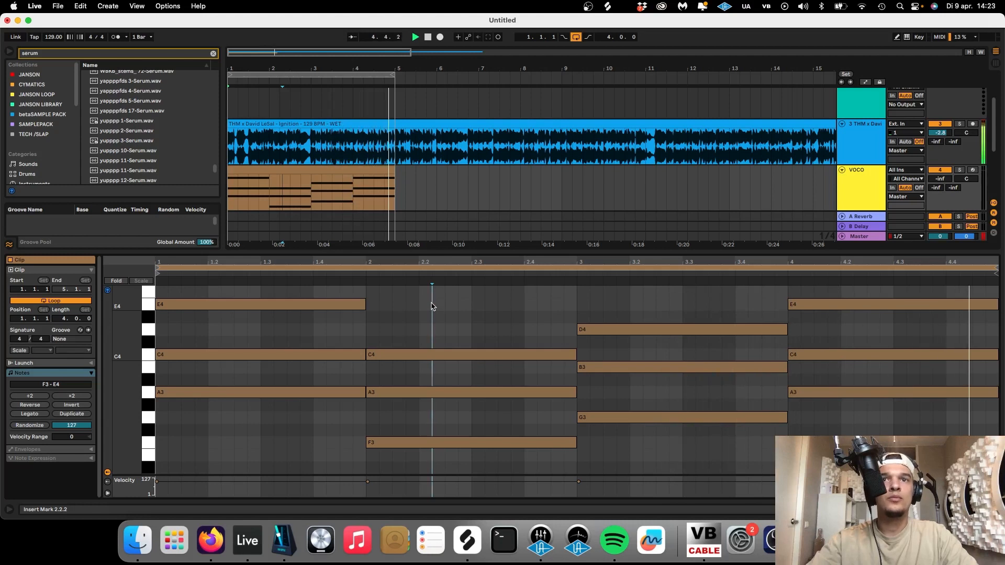
pyautogui.press('space')
pyautogui.press('super+a')
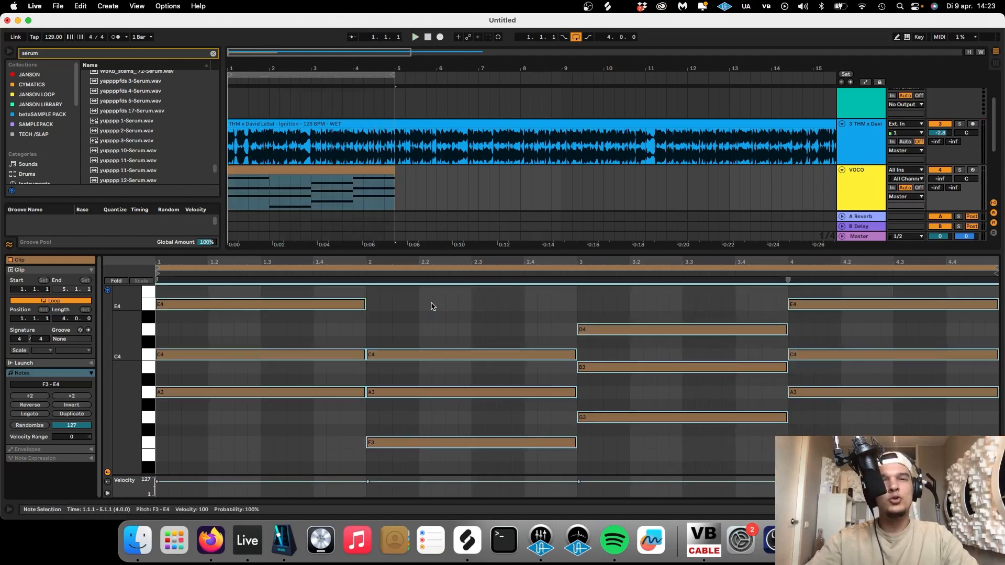
pyautogui.hotkey('shift', 'Down')
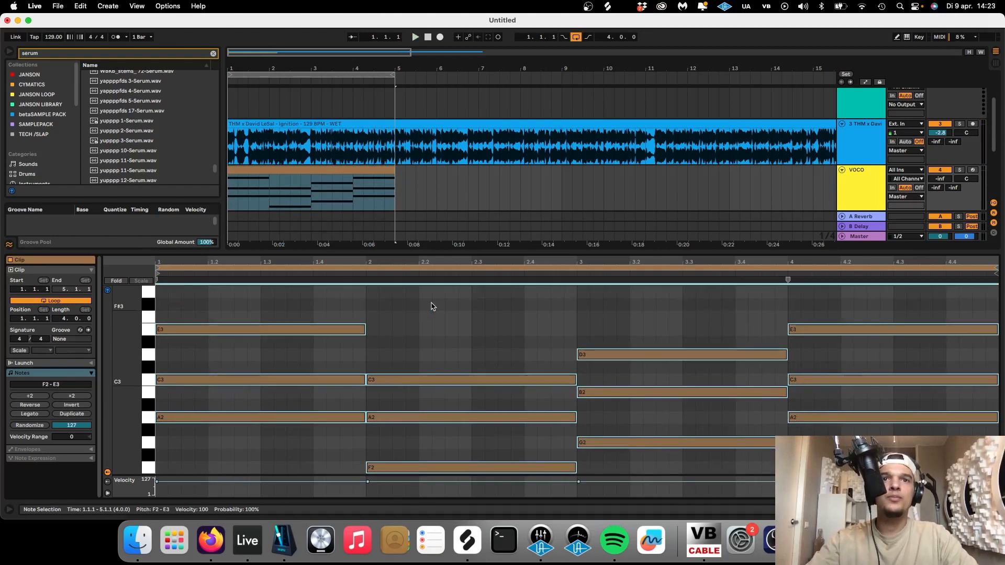
pyautogui.press('space')
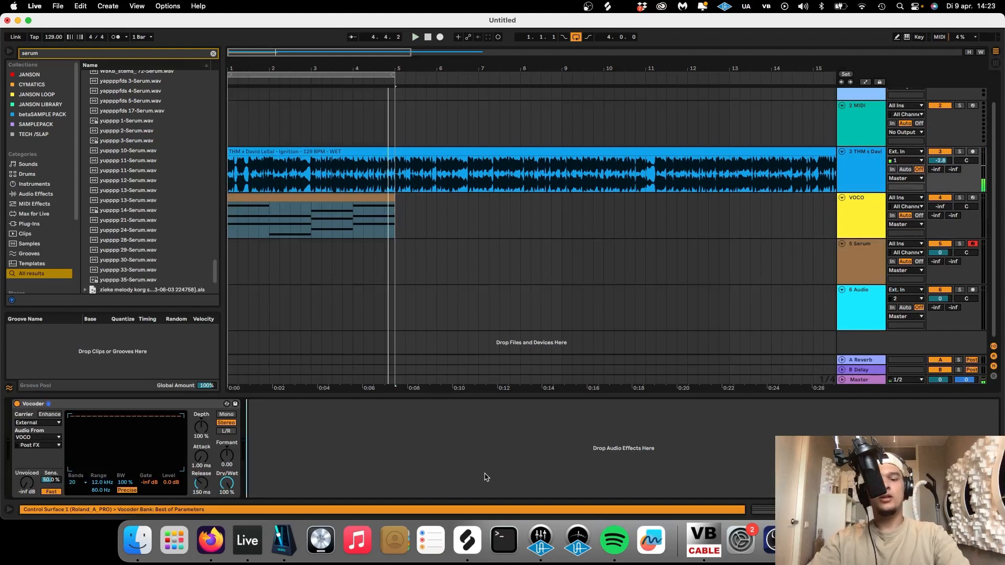
# Step: Add a second Vocoder after the first one on the vocal track
pyautogui.press('super+f')
pyautogui.write('voco')
pyautogui.press('Down')
pyautogui.press('Return')
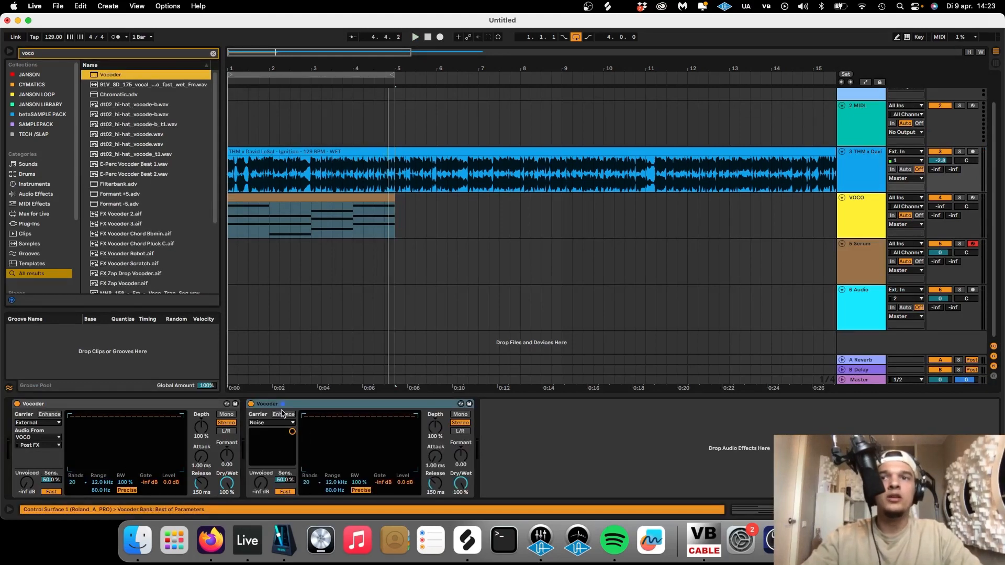
# Step: Remove the second Vocoder from the vocal track and add CLA Vocals Stereo after the remaining Vocoder
pyautogui.click(281, 405)
pyautogui.press('Delete')
pyautogui.press('super+f')
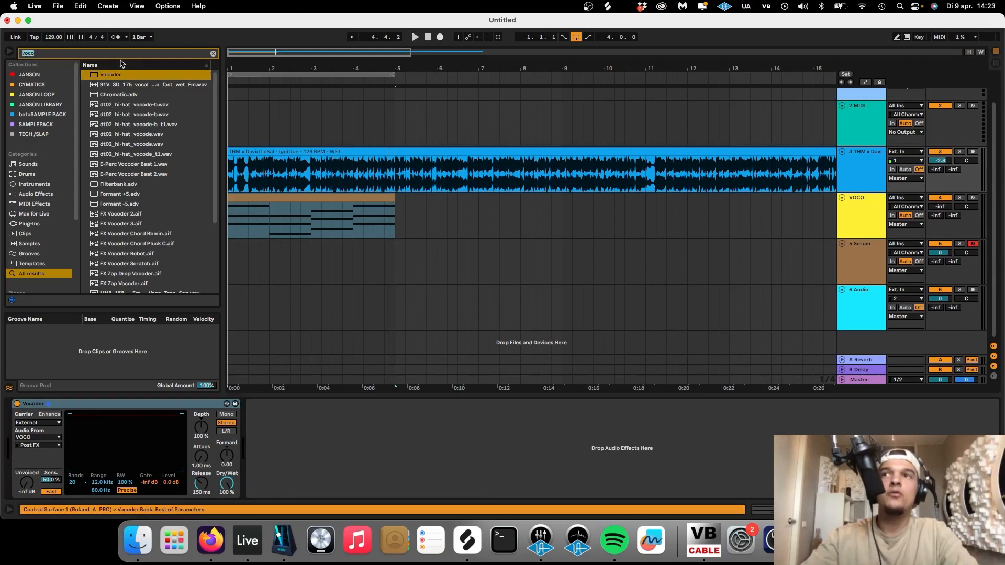
pyautogui.write('cla voc')
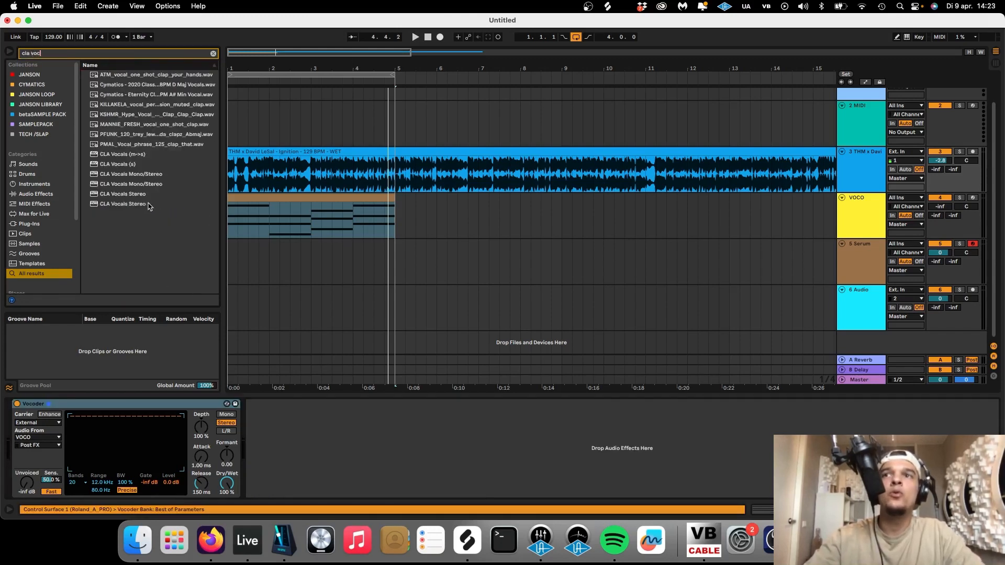
pyautogui.click(140, 204)
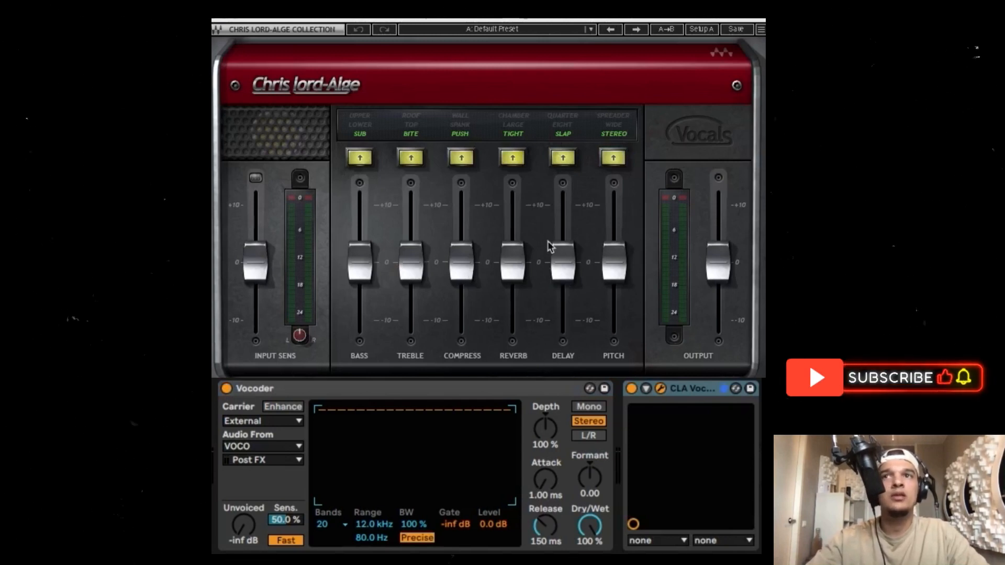
# Step: Switch CLA Vocals to the Start Me Up Dry preset and on to Body Double while auditioning the loop
pyautogui.click(637, 30)
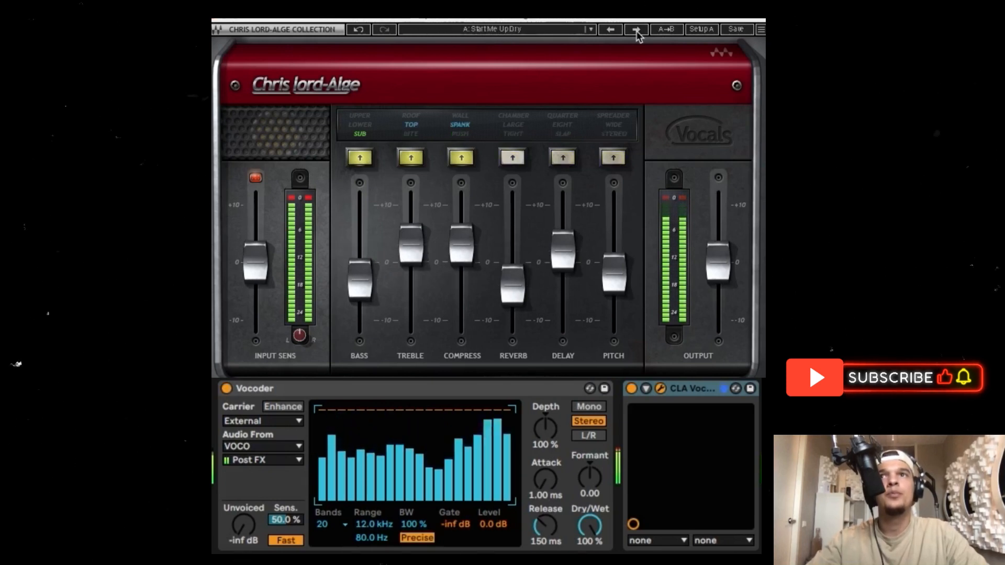
pyautogui.click(637, 30)
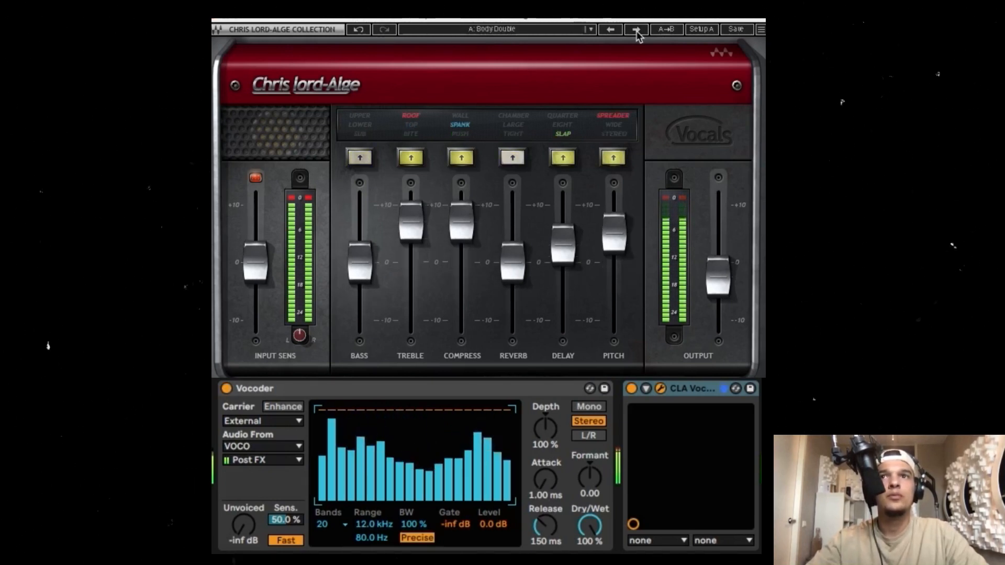
pyautogui.press('space')
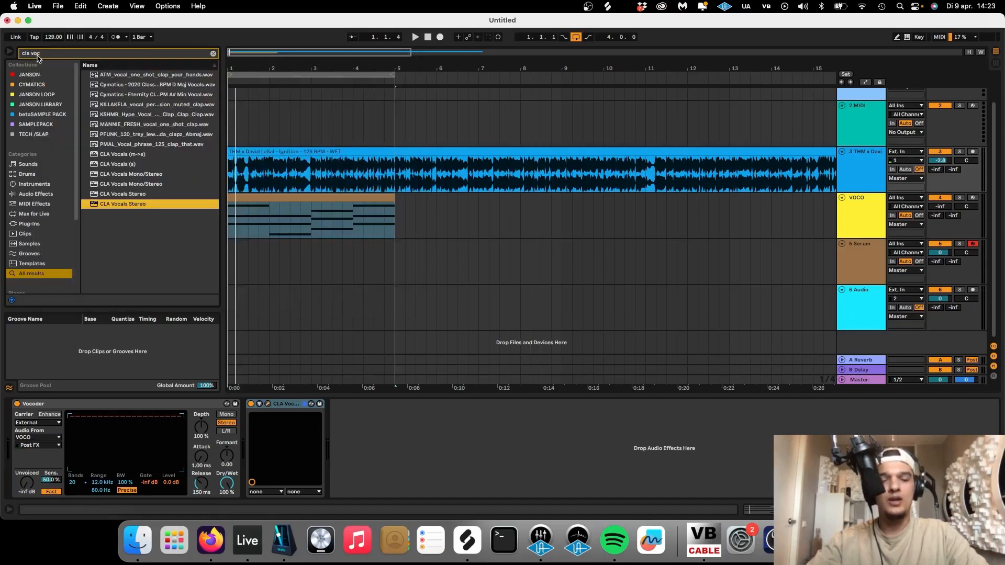
# Step: Insert a new audio track below the vocoded vocal and copy the vocal clip onto it at bar 1
pyautogui.click(863, 214)
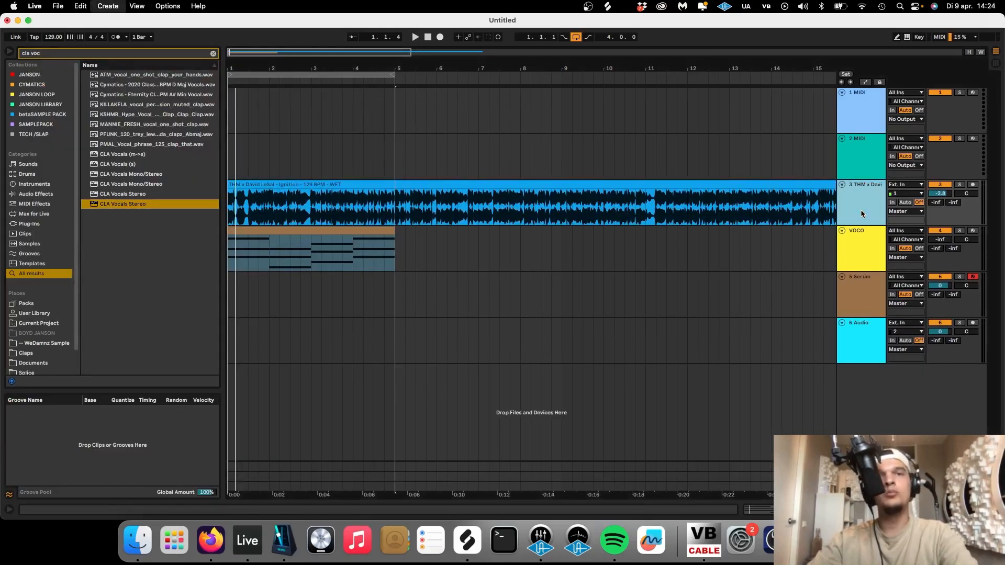
pyautogui.press('super+t')
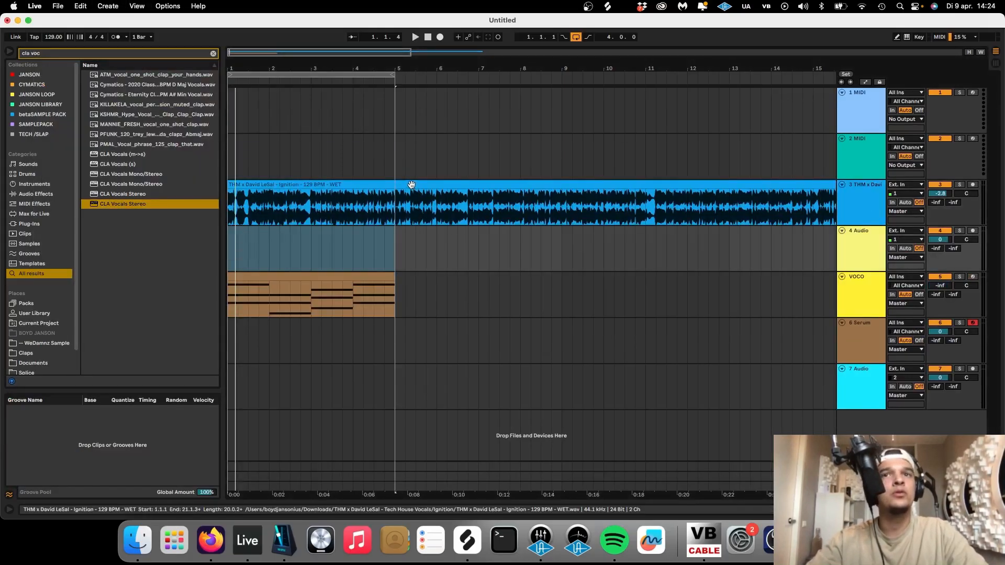
pyautogui.moveTo(412, 184); pyautogui.dragTo(410, 231)
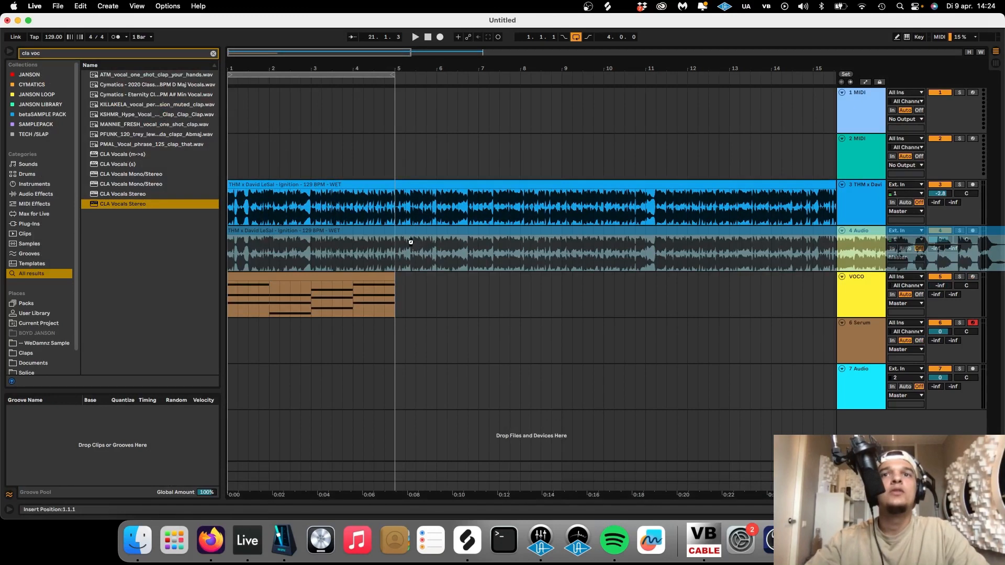
# Step: Audition the copied vocal solo and with the vocoded one, setting its volume to about -3.9 dB and the vocoded track's to -5.5 dB
pyautogui.click(961, 231)
pyautogui.press('space')
pyautogui.moveTo(940, 239); pyautogui.dragTo(941, 244)
pyautogui.click(961, 232)
pyautogui.press('space')
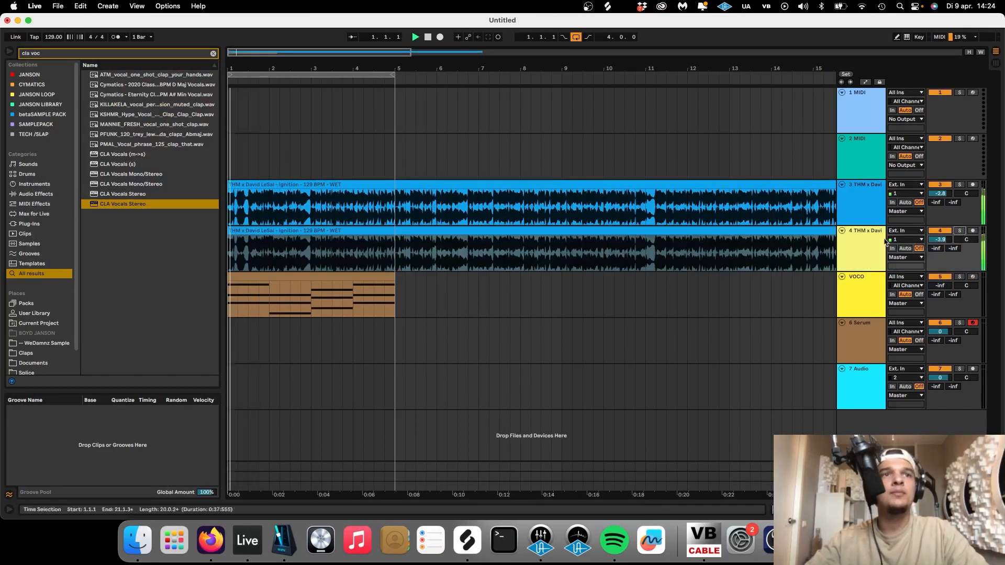
pyautogui.moveTo(941, 193); pyautogui.dragTo(941, 202)
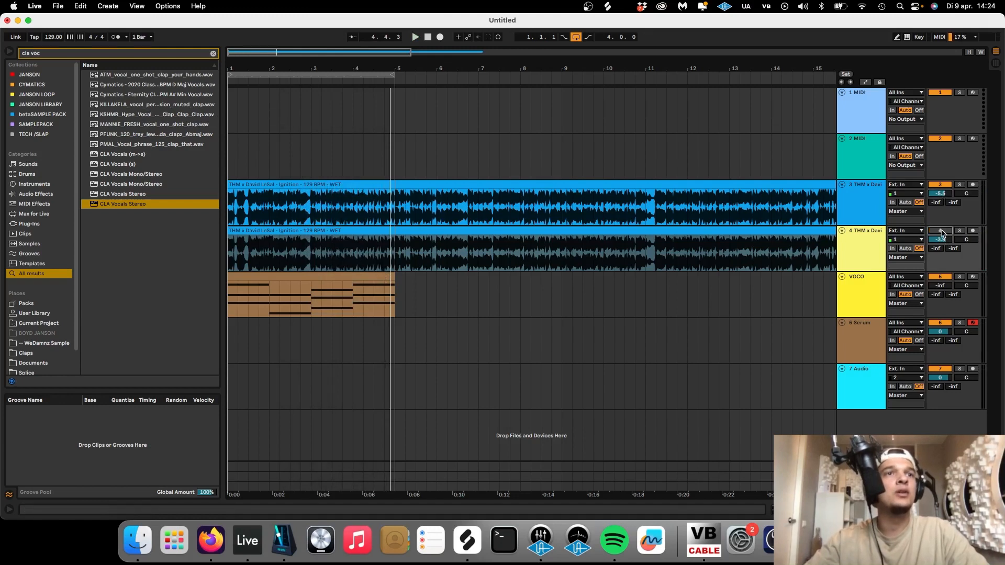
# Step: Mute the dry vocal copy and adjust the Depth of the Vocoder on the vocoded track while auditioning it
pyautogui.click(442, 186)
pyautogui.press('space')
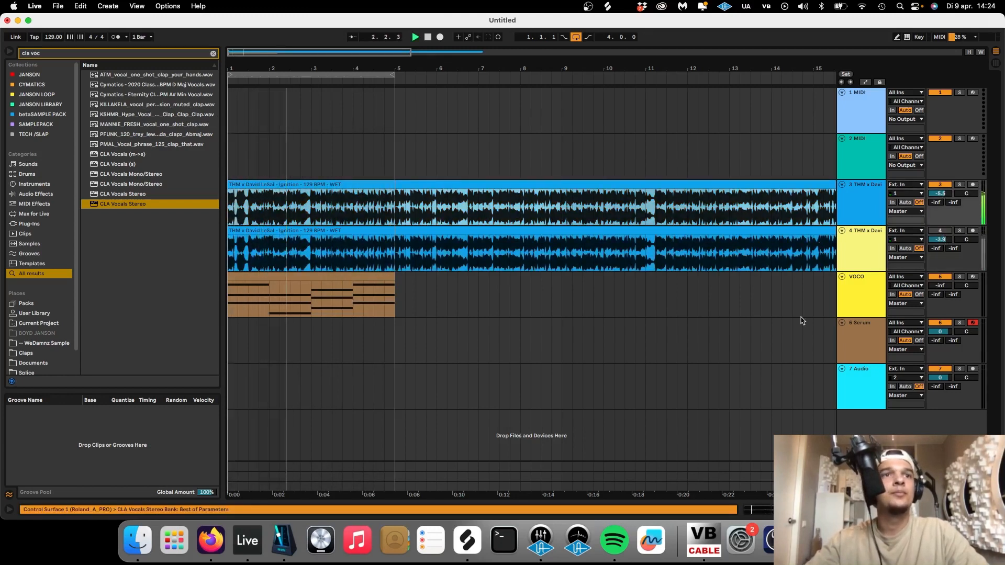
pyautogui.doubleClick(869, 206)
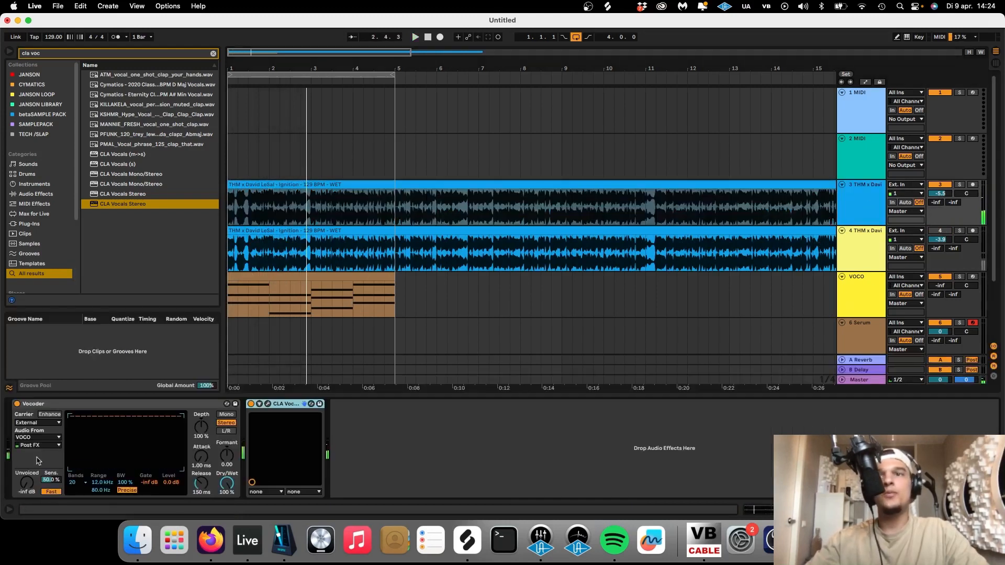
pyautogui.press('space')
pyautogui.moveTo(202, 431); pyautogui.dragTo(202, 469)
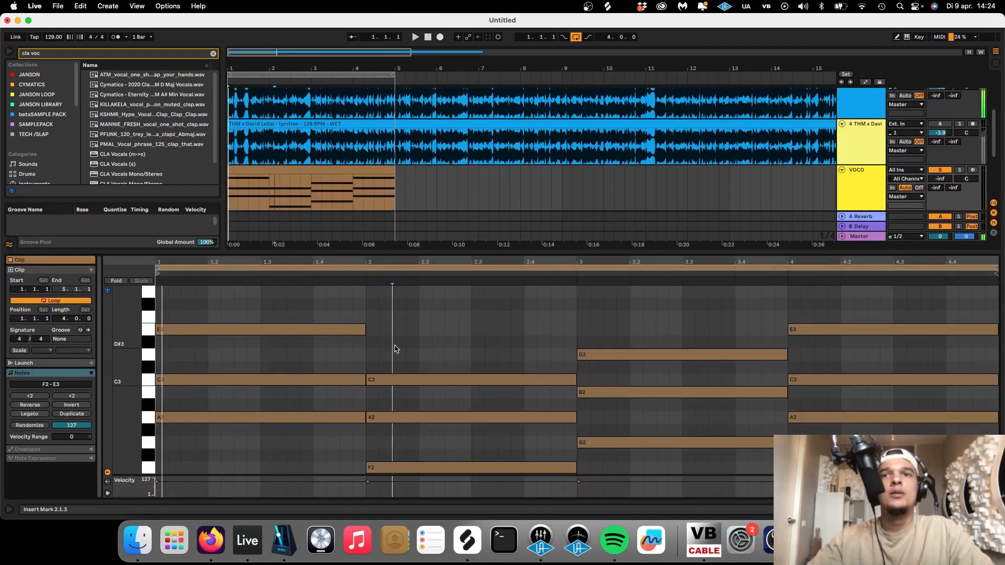
# Step: Deactivate C3, A2, B2 and C3 in the four successive chords of the VOCO clip and play the loop
pyautogui.scroll(-2, 394, 347)
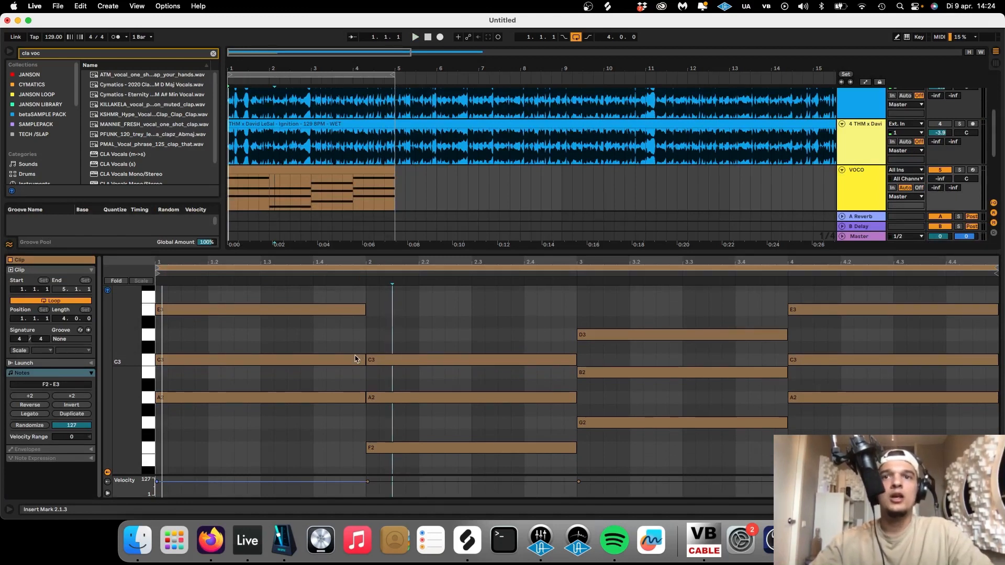
pyautogui.click(355, 359)
pyautogui.click(632, 370)
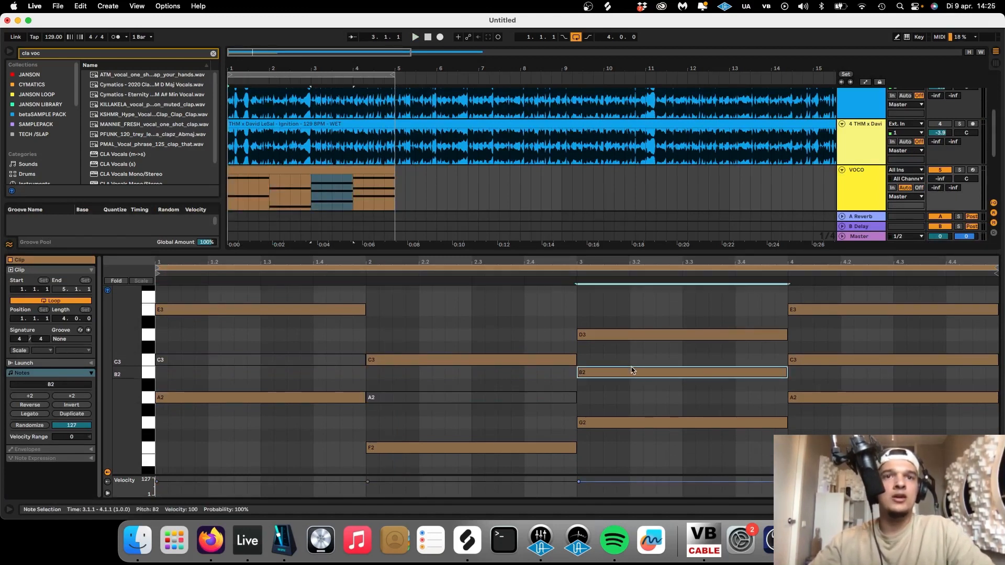
pyautogui.press('0')
pyautogui.click(851, 360)
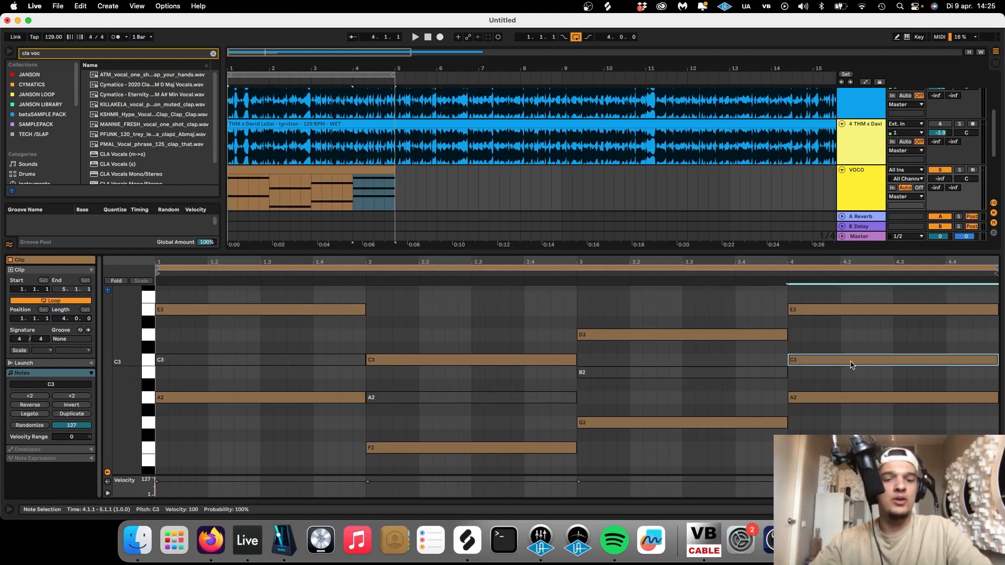
pyautogui.press('0')
pyautogui.press('space')
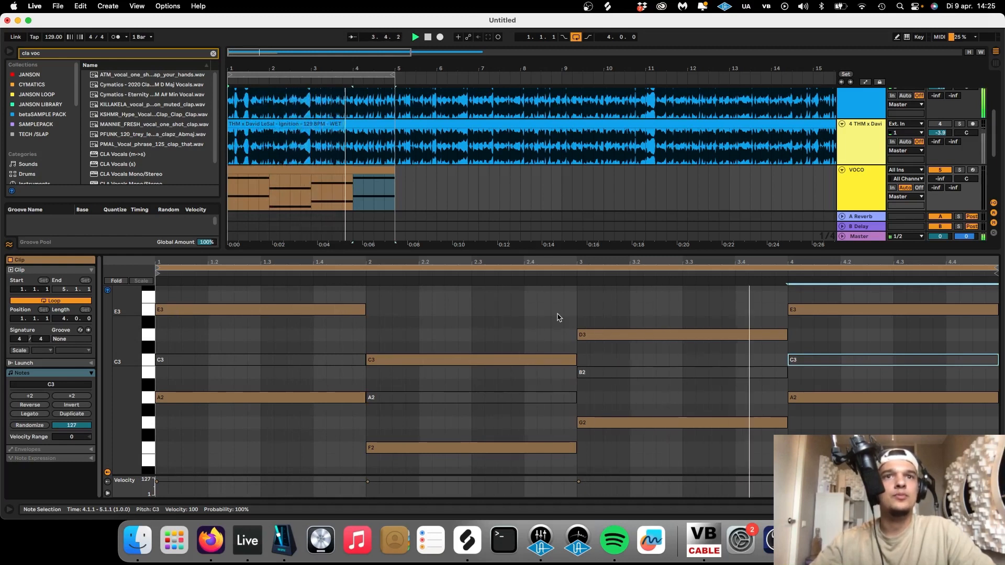
# Step: Copy the lowest note of each chord down one octave to A1, F1, G1 and A1, and play the result
pyautogui.scroll(-2, 558, 317)
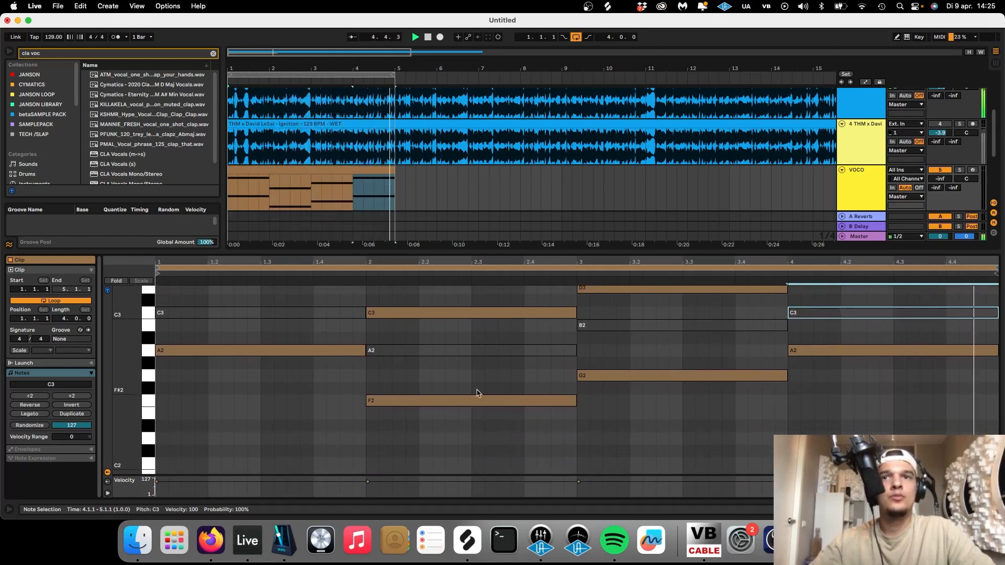
pyautogui.scroll(-1, 476, 392)
pyautogui.click(291, 367)
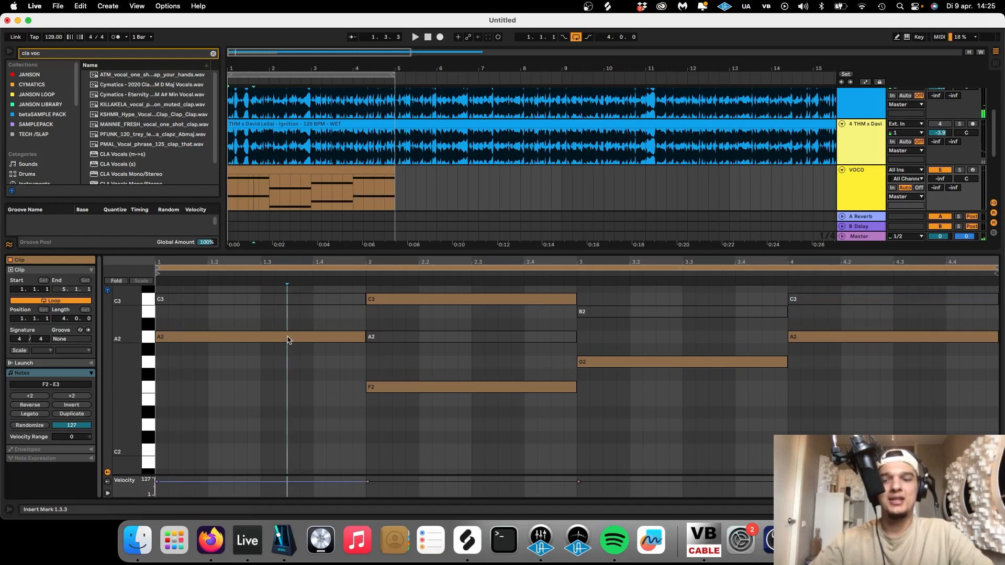
pyautogui.click(289, 339)
pyautogui.keyDown('shift'); pyautogui.click(659, 364); pyautogui.keyUp('shift')
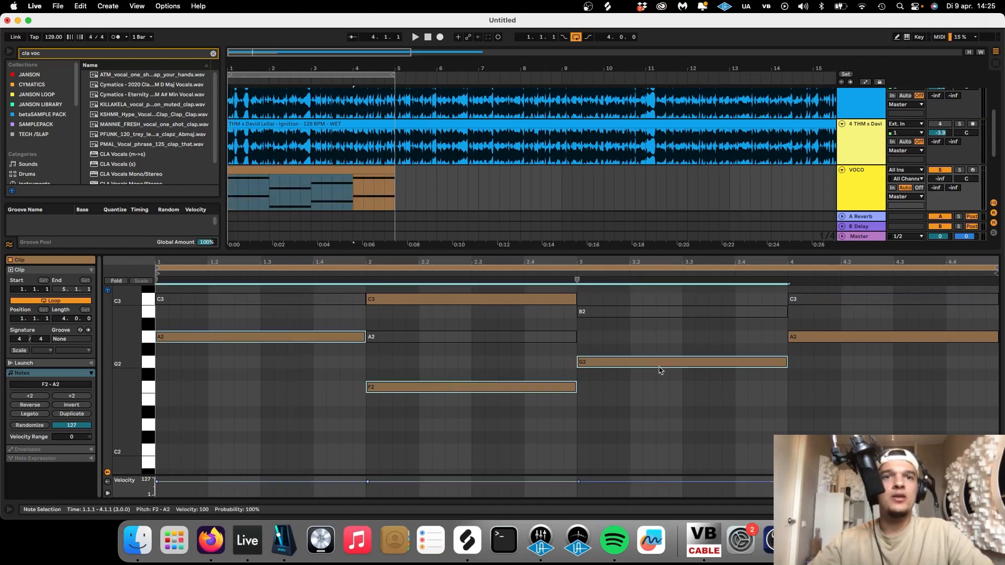
pyautogui.keyDown('shift'); pyautogui.click(848, 342); pyautogui.keyUp('shift')
pyautogui.scroll(-2, 367, 340)
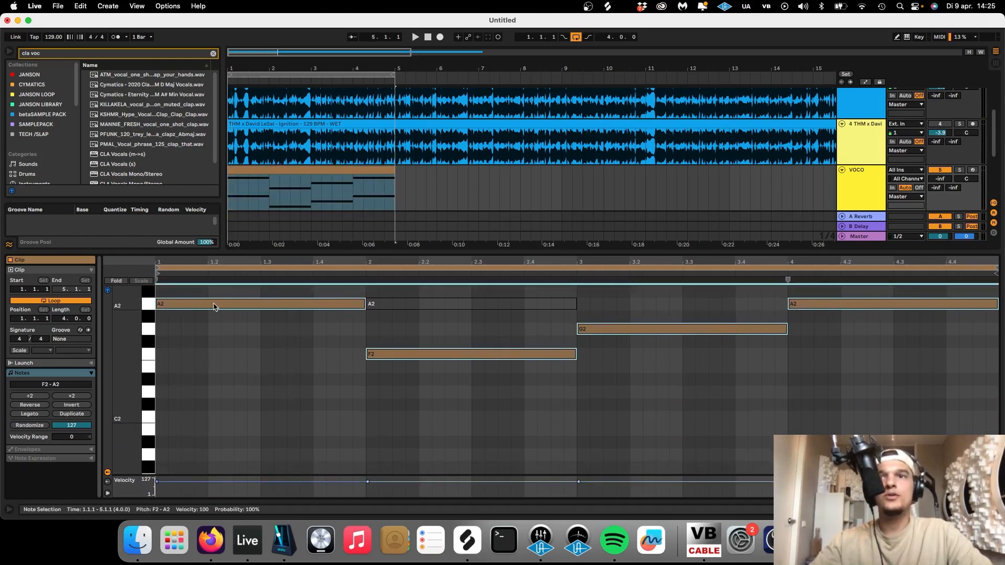
pyautogui.moveTo(214, 306); pyautogui.dragTo(216, 459)
pyautogui.scroll(-3, 218, 461)
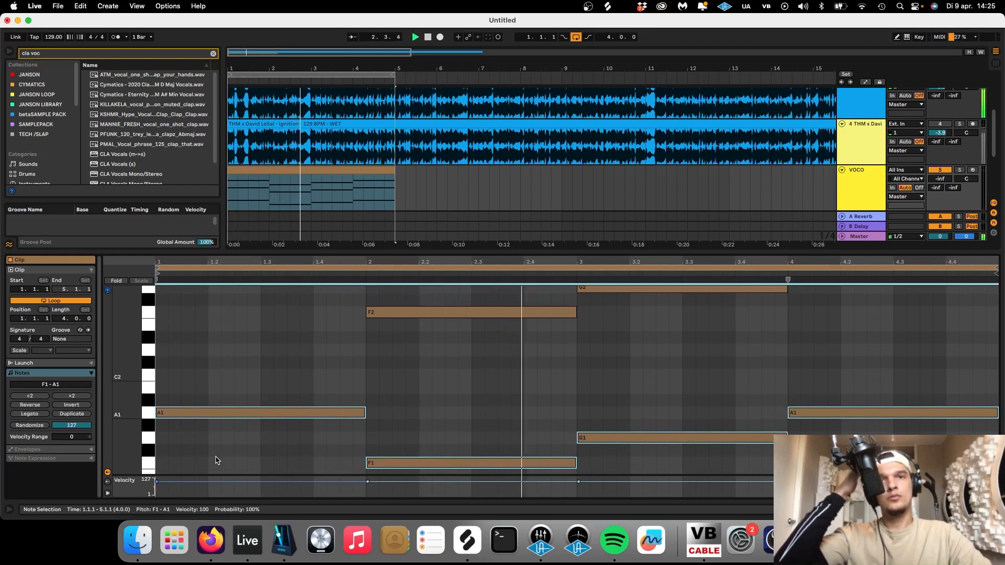
# Step: Copy the first chord's A2 up to A3, extend it across all four bars, and audition the chords
pyautogui.scroll(2, 327, 429)
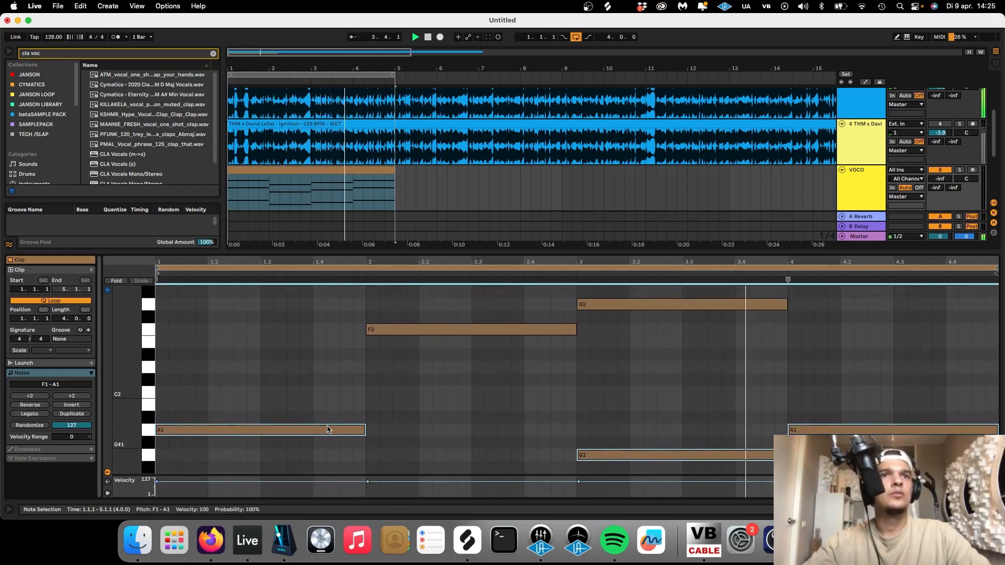
pyautogui.scroll(8, 327, 430)
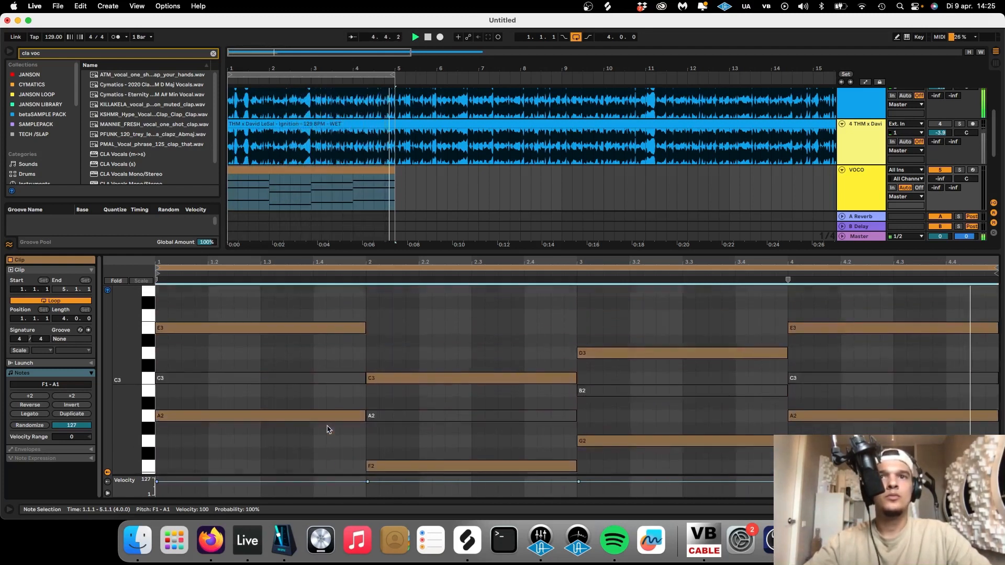
pyautogui.press('space')
pyautogui.doubleClick(278, 419)
pyautogui.moveTo(277, 419); pyautogui.dragTo(278, 350)
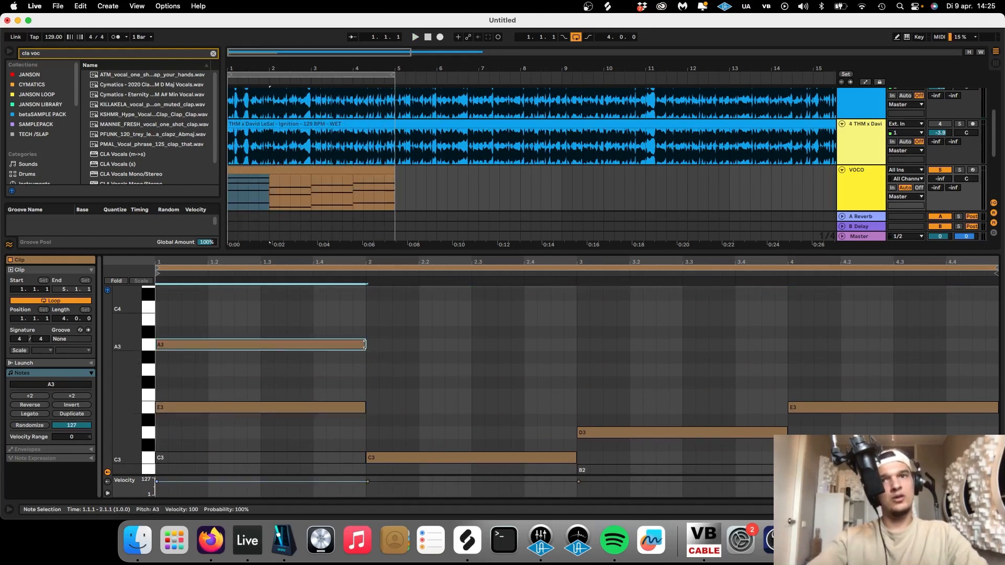
pyautogui.press('space')
pyautogui.moveTo(365, 345); pyautogui.dragTo(988, 343)
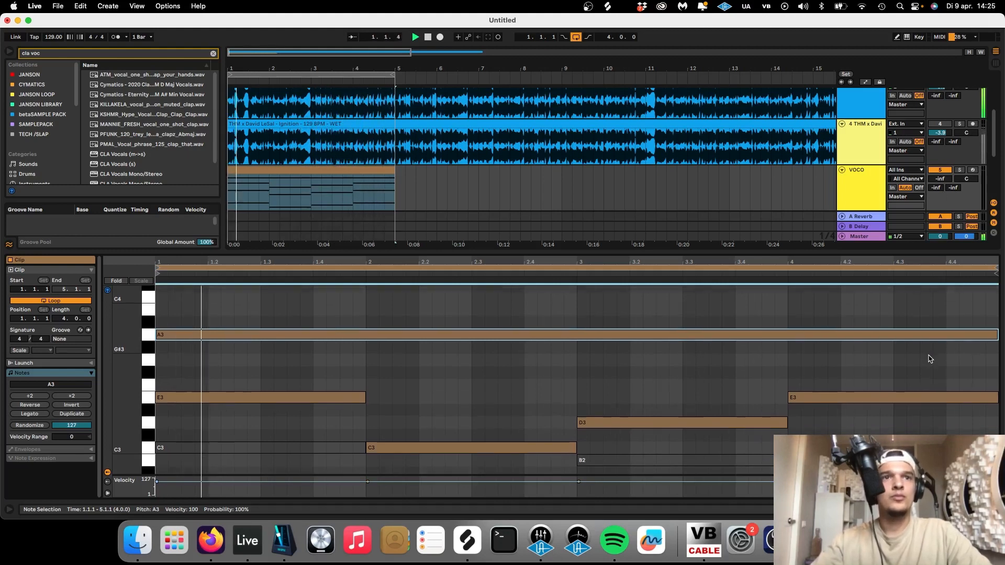
pyautogui.press('super+alt+l')
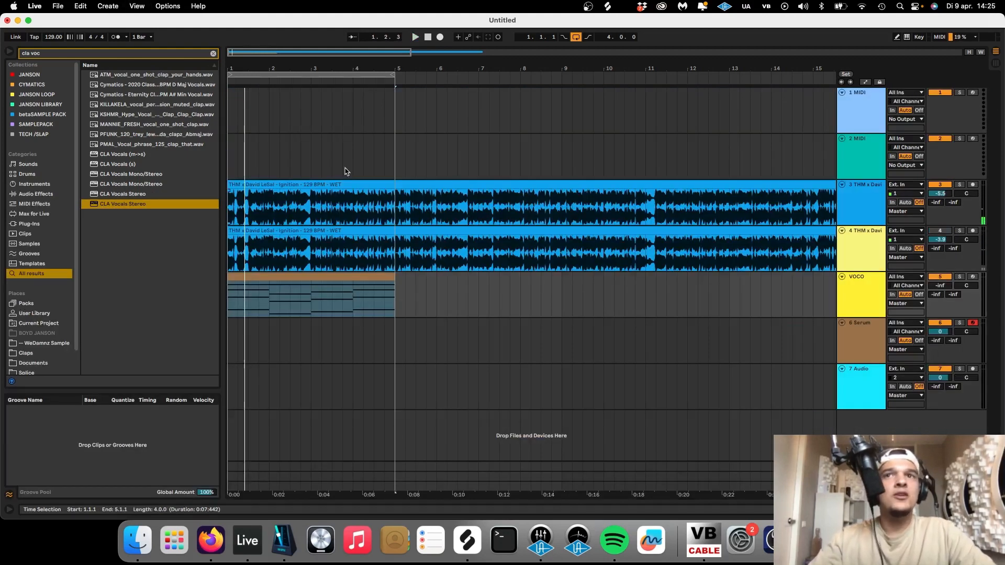
# Step: Set the vocoded vocal clip's warp mode to Beats, preserving 1/16 divisions
pyautogui.doubleClick(333, 185)
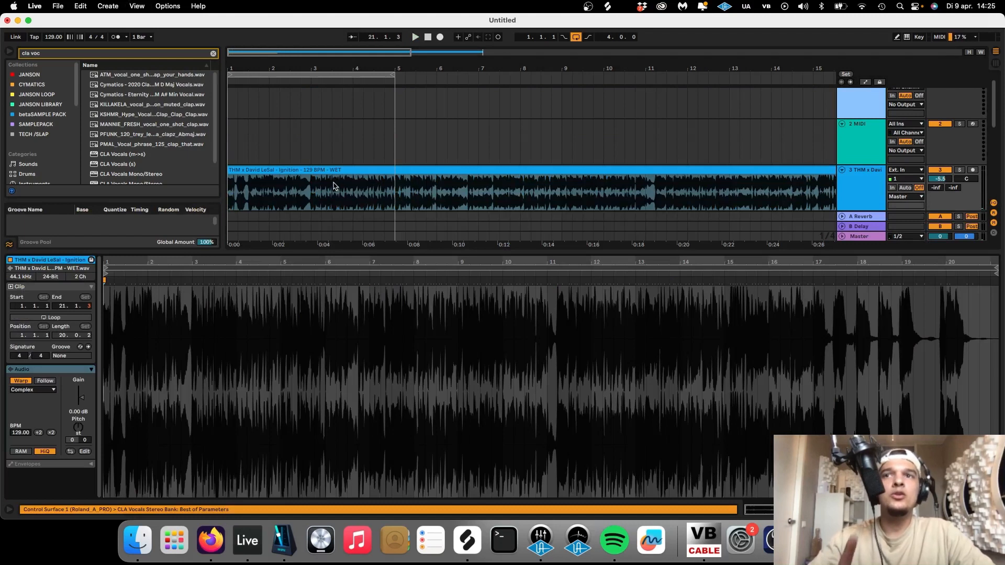
pyautogui.click(37, 391)
pyautogui.click(19, 398)
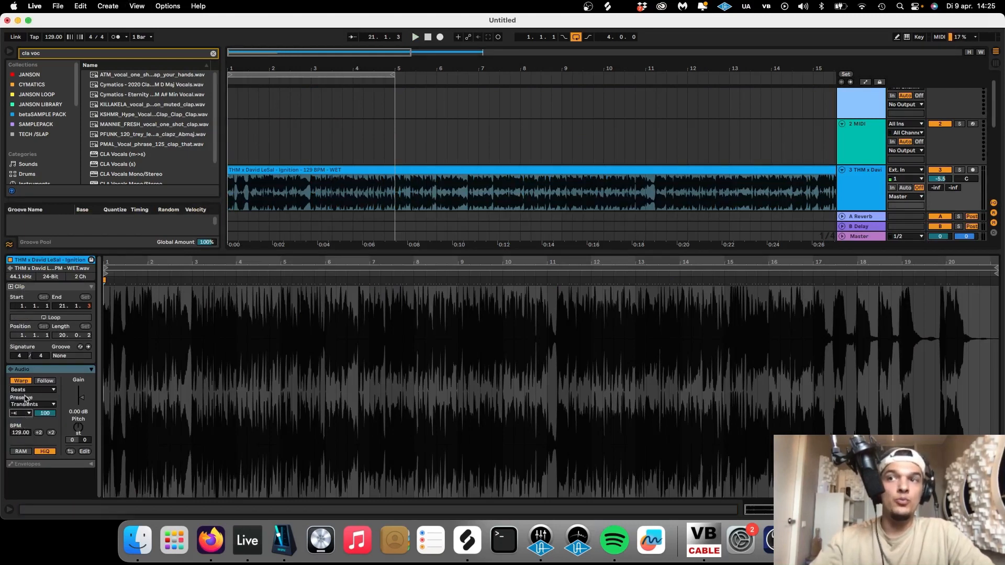
pyautogui.click(39, 405)
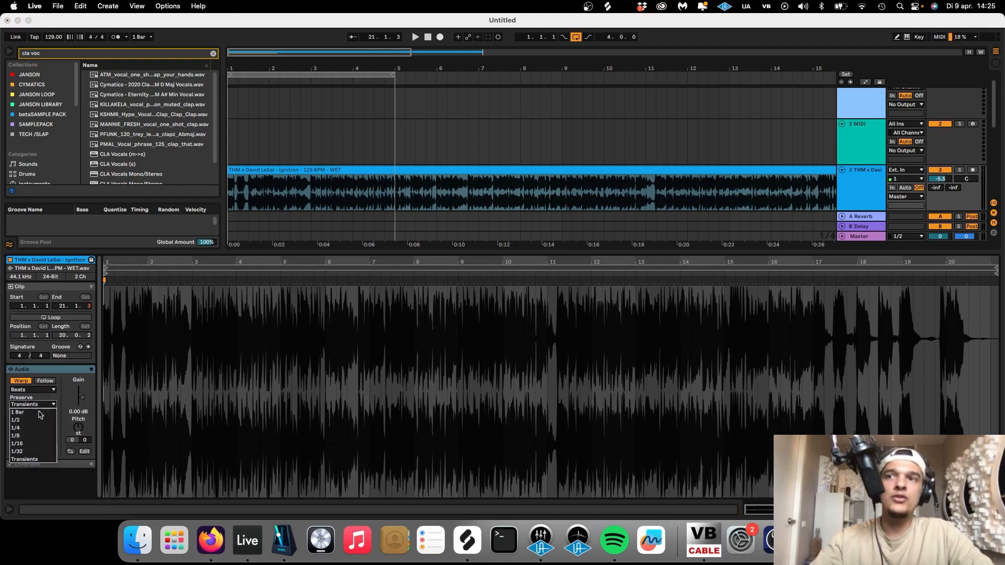
pyautogui.click(33, 444)
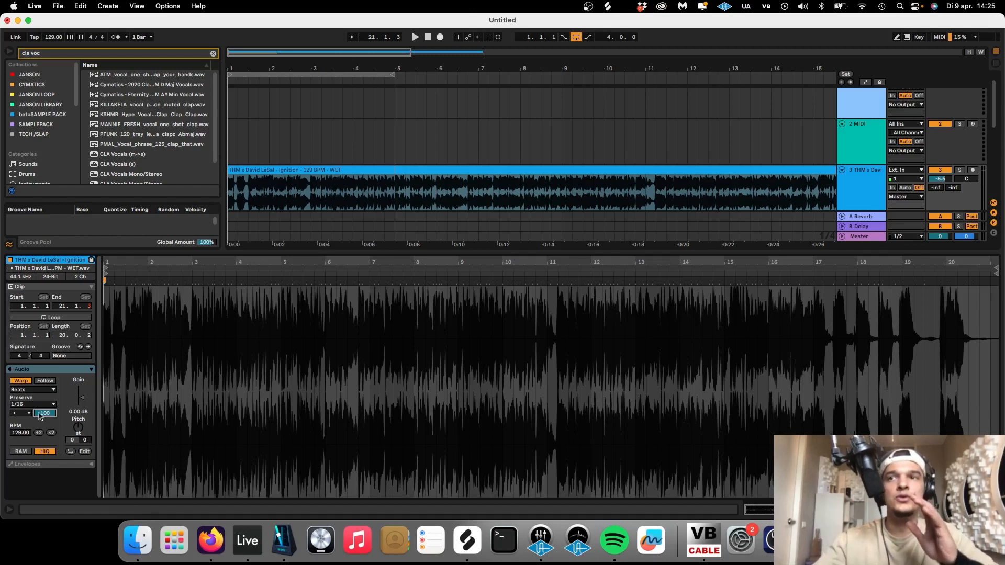
# Step: Try lower transient envelope values on the vocoded vocal clip while playing the loop
pyautogui.press('space')
pyautogui.moveTo(41, 416); pyautogui.dragTo(40, 450)
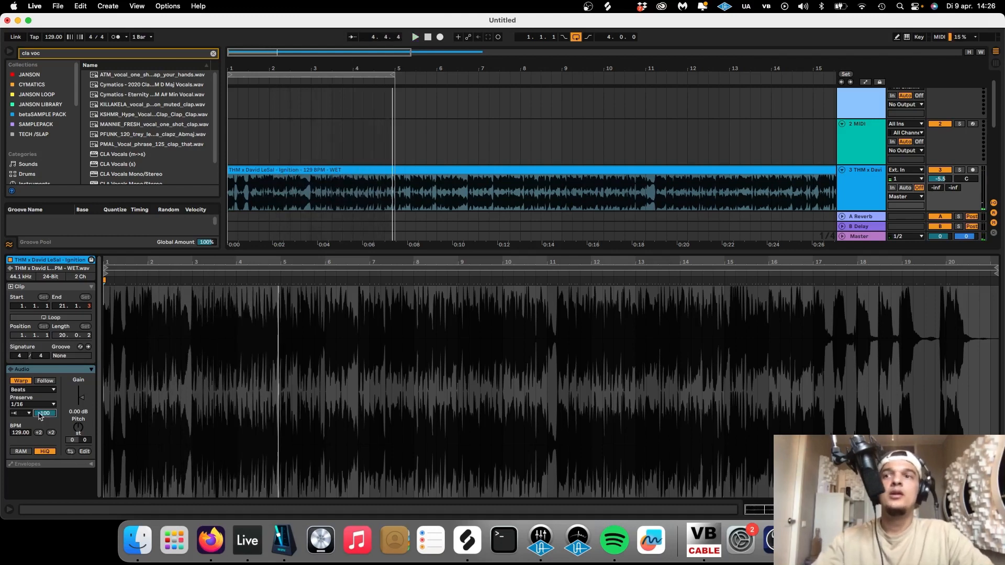
pyautogui.press('super+alt+l')
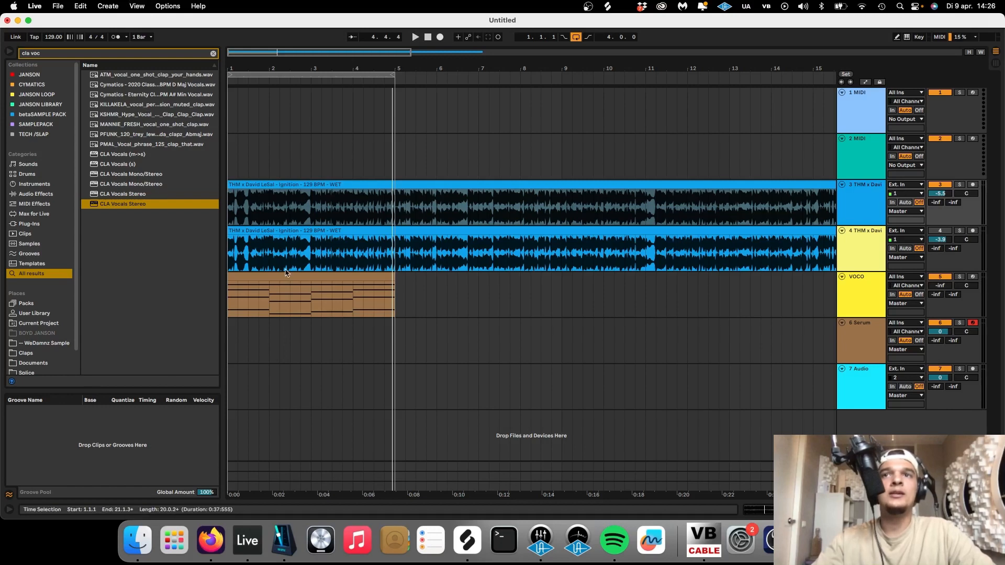
pyautogui.press('+')
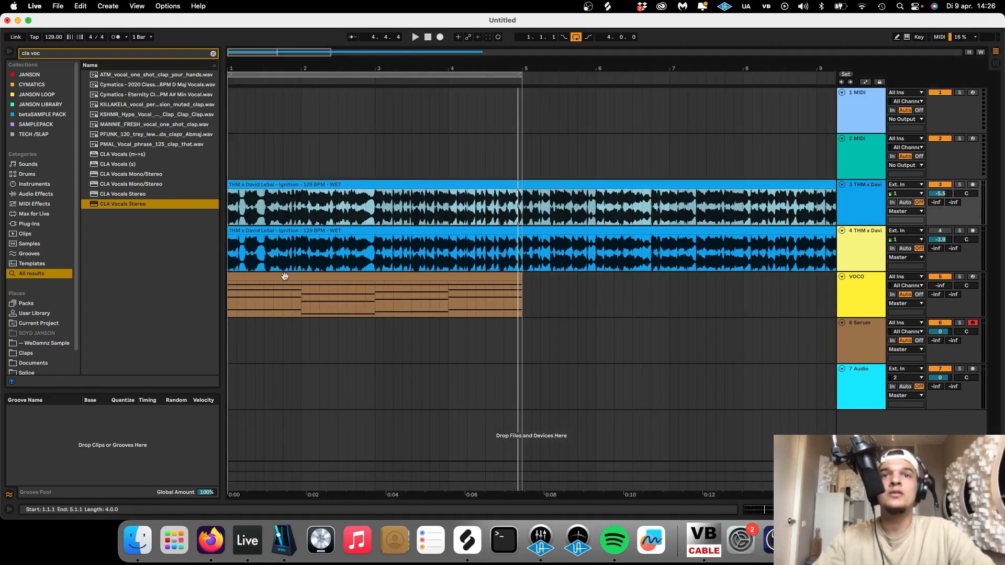
# Step: Transpose all chord notes in the VOCO clip down five semitones and play the loop
pyautogui.doubleClick(284, 277)
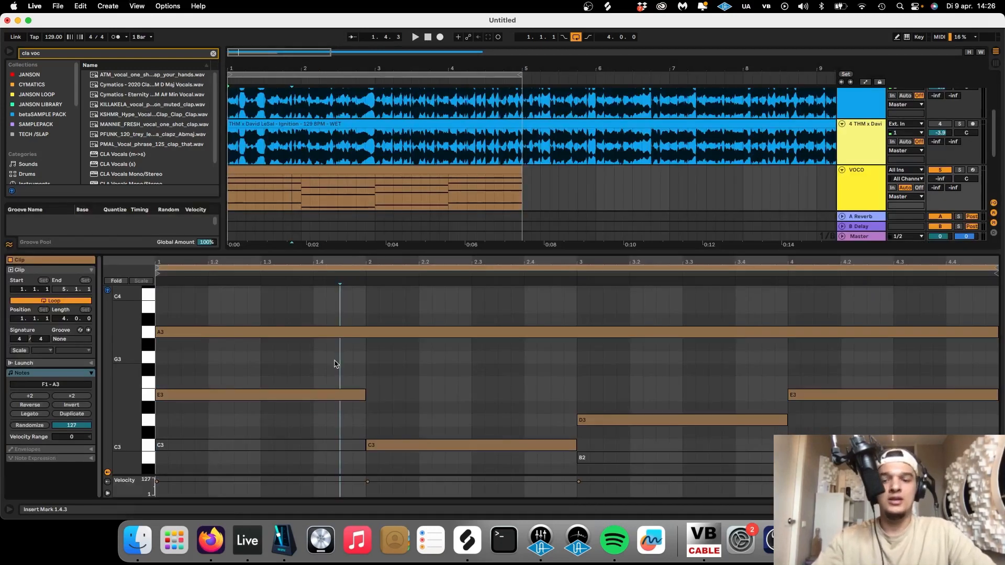
pyautogui.press('super+a')
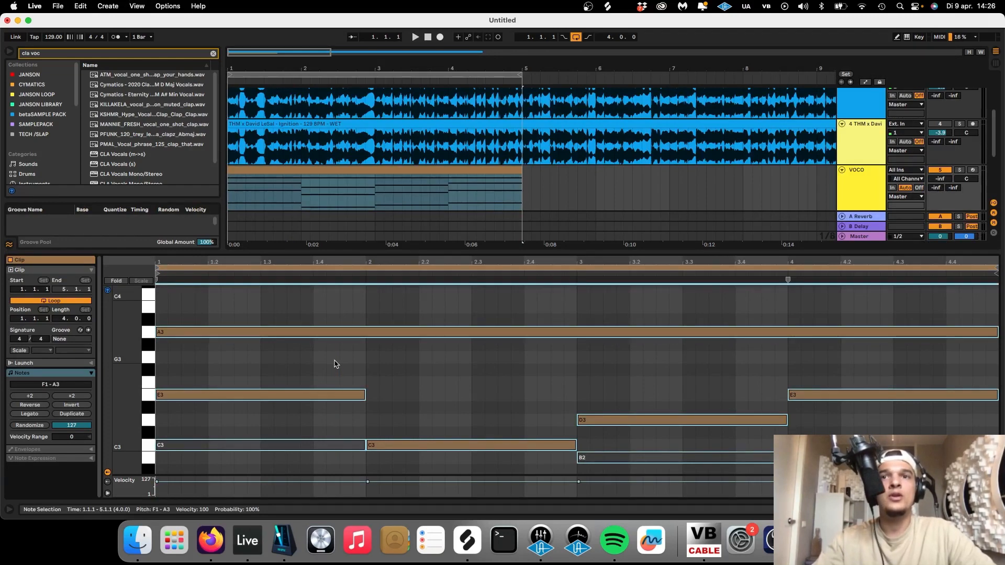
pyautogui.press('Down')
pyautogui.press('Down')
pyautogui.press('Down')
pyautogui.press('Down')
pyautogui.press('Down')
pyautogui.press('space')
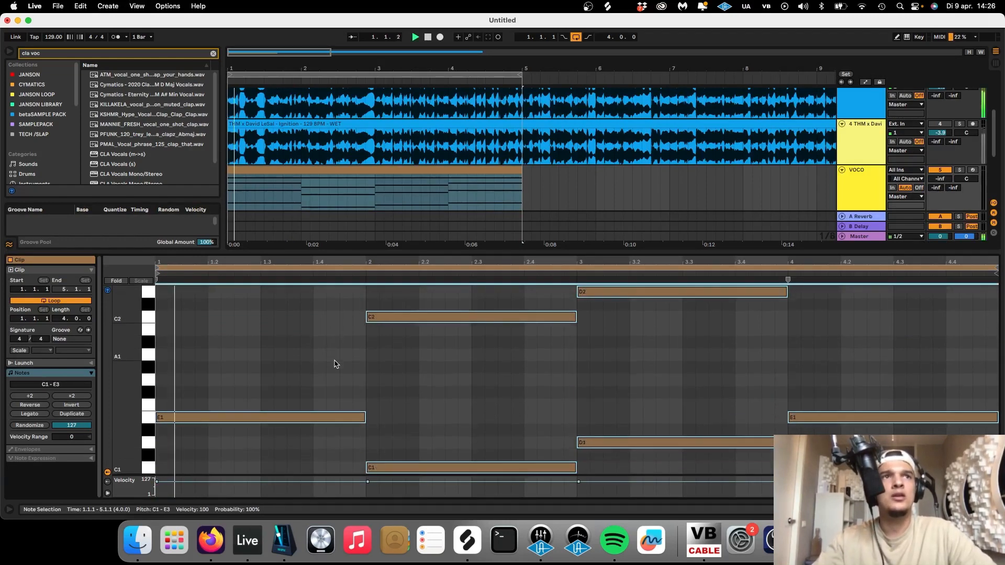
# Step: Lower the VOCO track's volume to -inf and play the loop from the arrangement
pyautogui.press('super+alt+l')
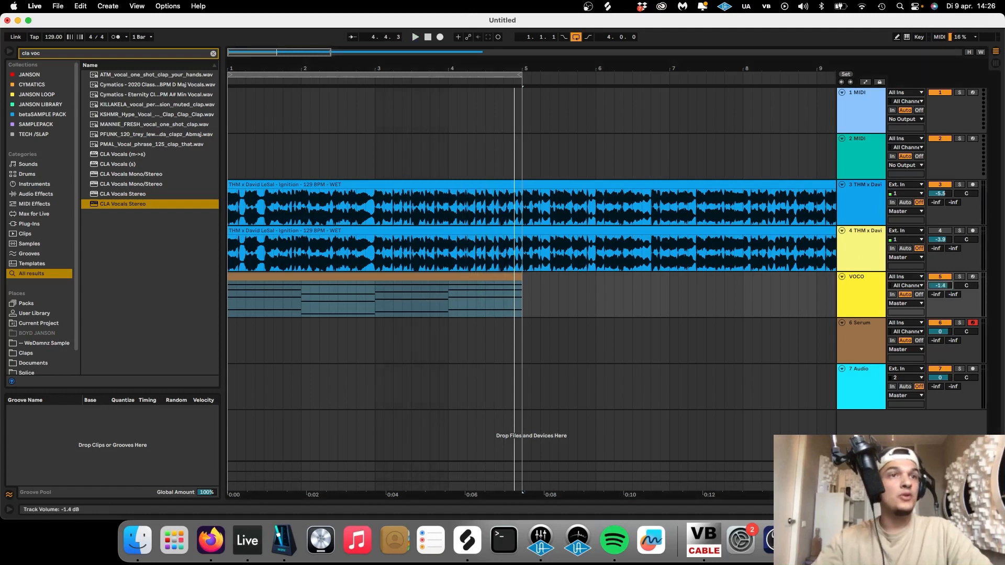
pyautogui.moveTo(941, 285); pyautogui.dragTo(941, 295)
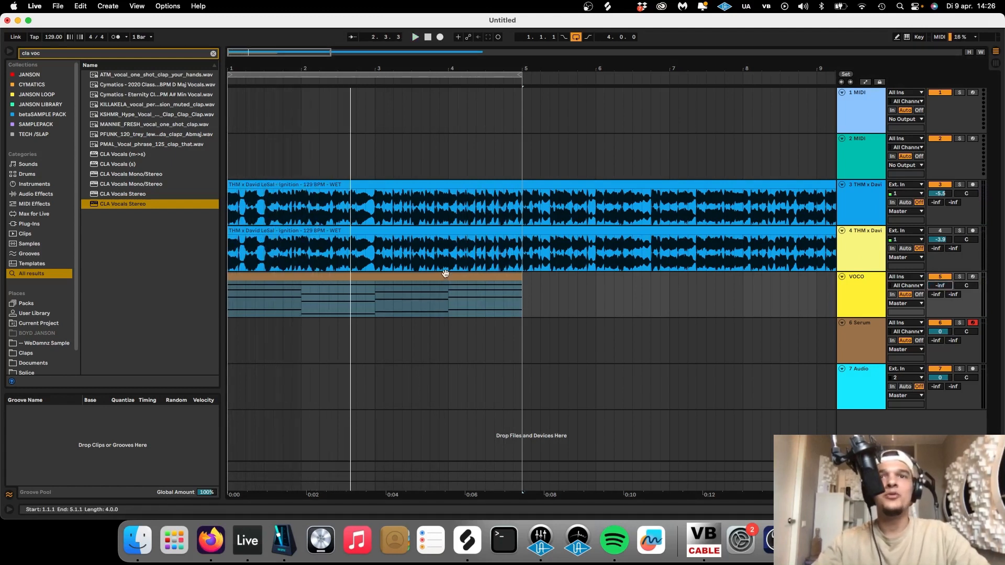
pyautogui.press('space')
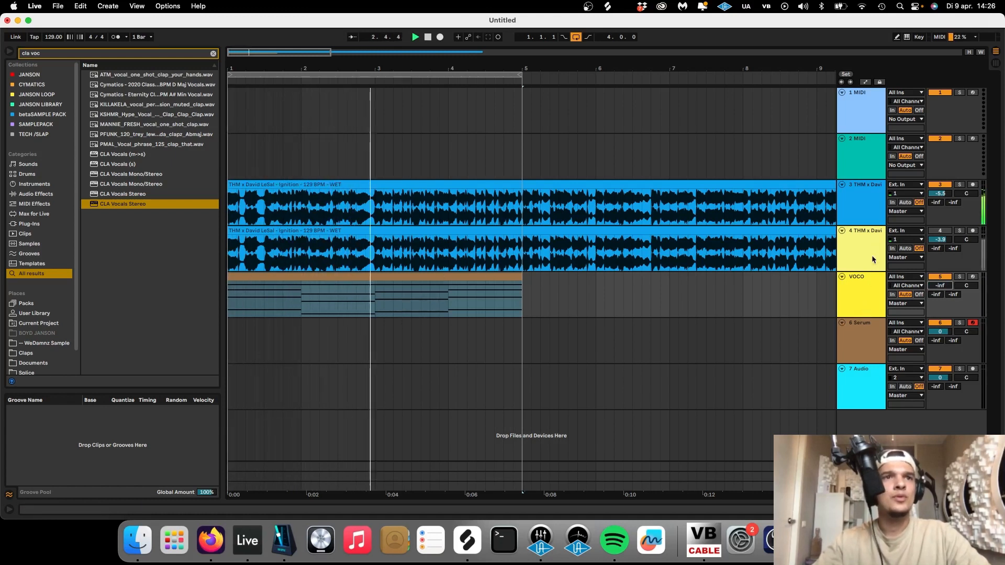
# Step: Open Serum on the VOCO track and set oscillator A's unison to 16 voices
pyautogui.doubleClick(865, 282)
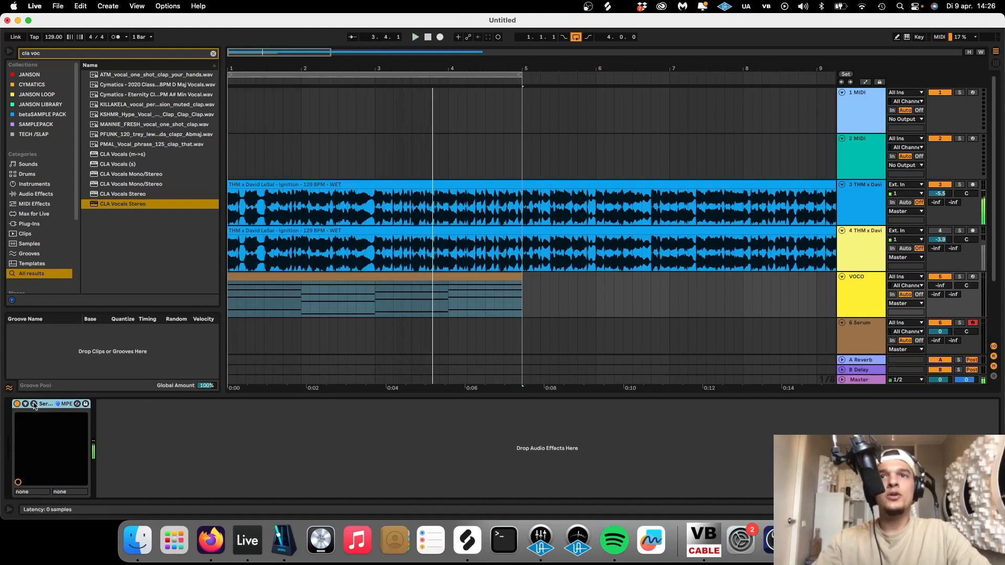
pyautogui.click(34, 404)
pyautogui.moveTo(159, 46); pyautogui.dragTo(259, 120)
pyautogui.moveTo(224, 271); pyautogui.dragTo(248, 5)
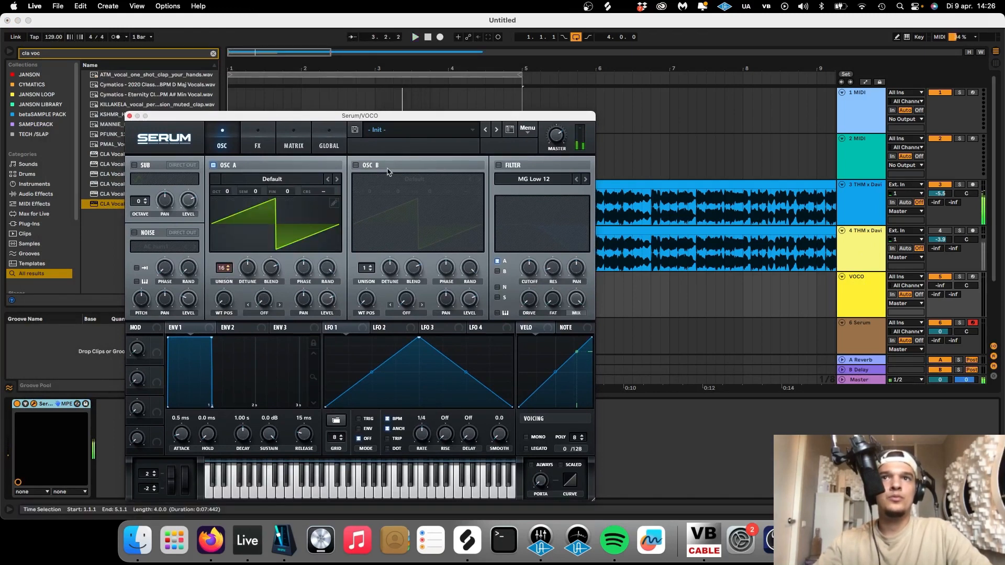
# Step: Enable Serum's oscillator B with the Basic Shapes wavetable and raise its wavetable position to the square wave during playback
pyautogui.click(357, 165)
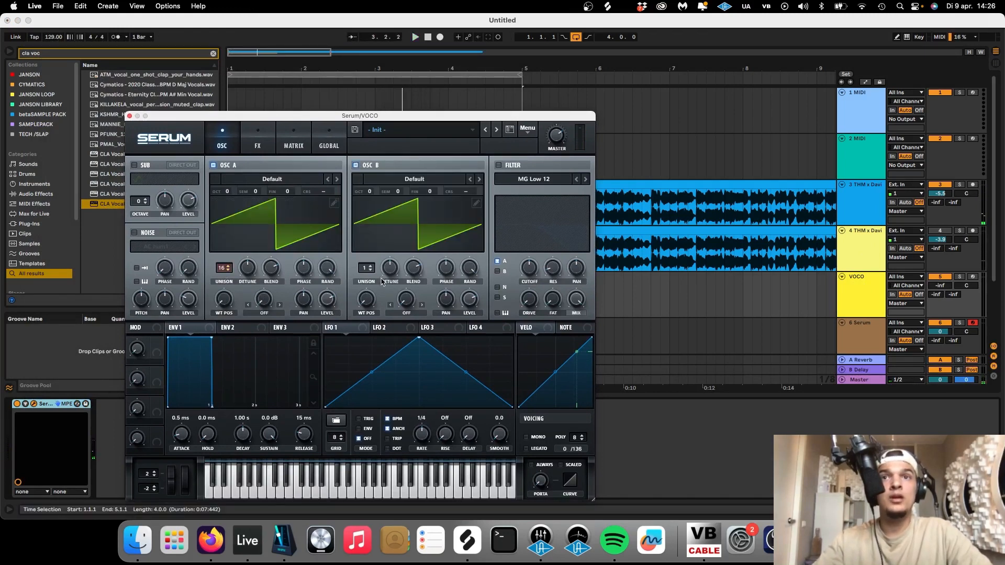
pyautogui.click(406, 178)
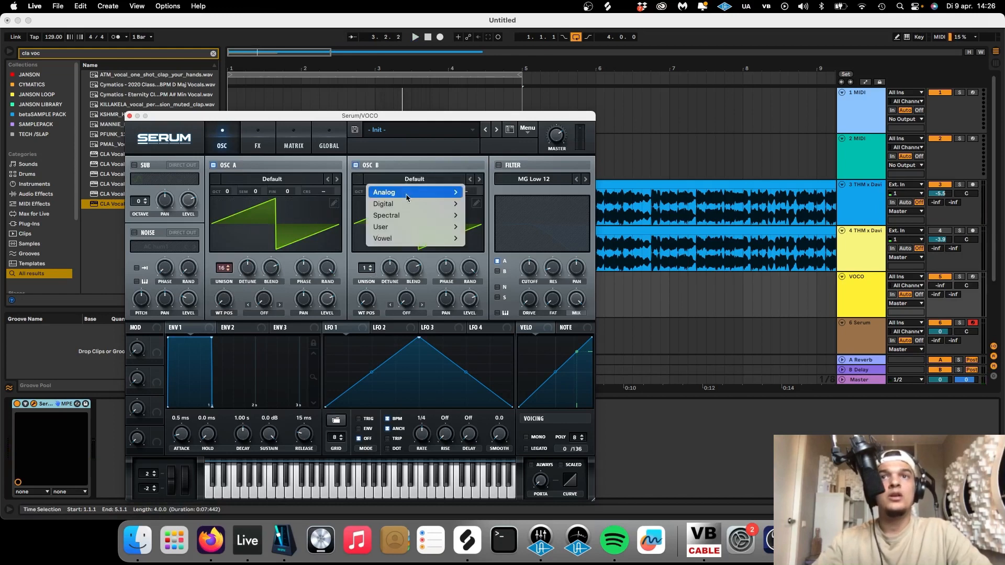
pyautogui.moveTo(409, 193)
pyautogui.click(508, 95)
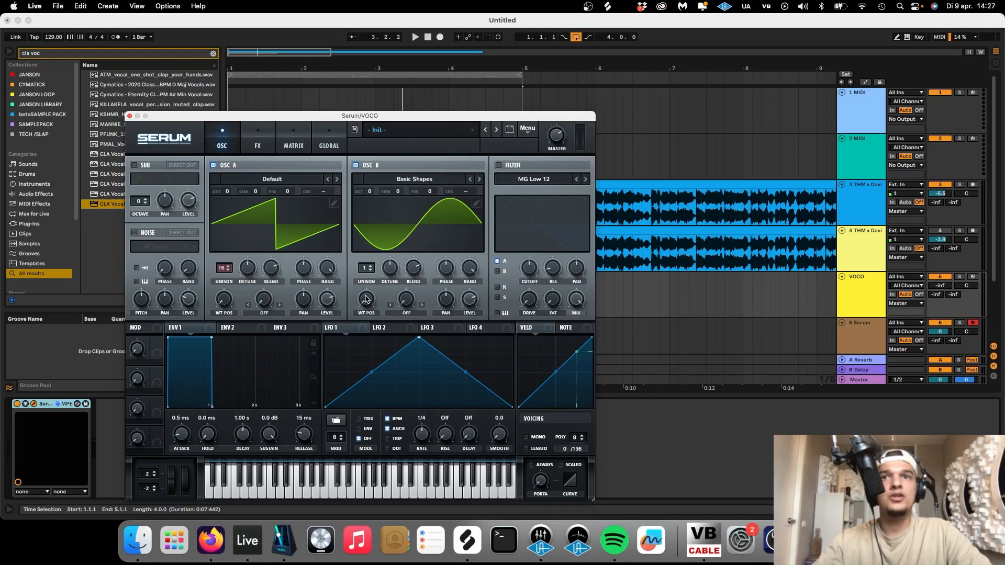
pyautogui.press('space')
pyautogui.moveTo(366, 297); pyautogui.dragTo(367, 250)
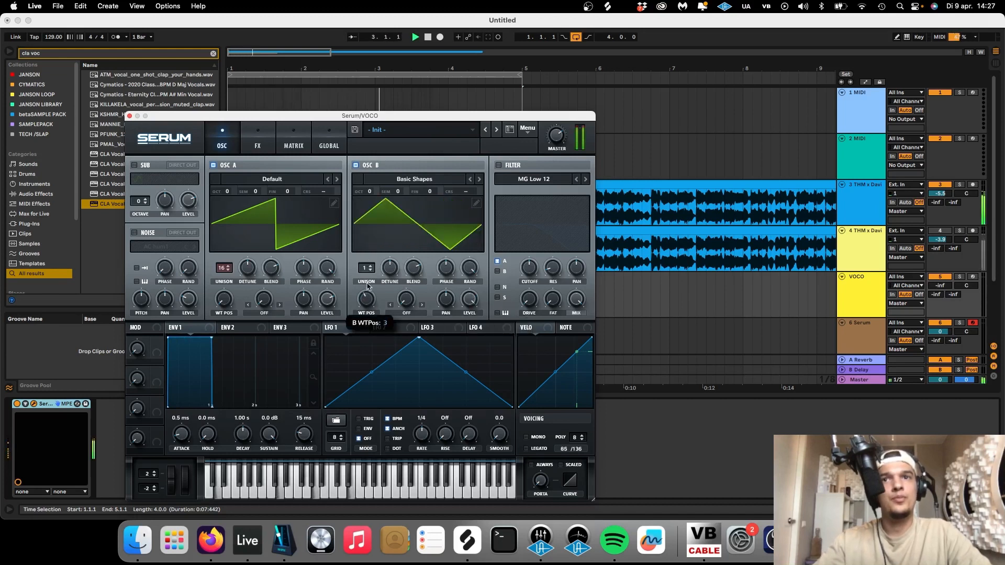
pyautogui.moveTo(369, 287); pyautogui.dragTo(369, 279)
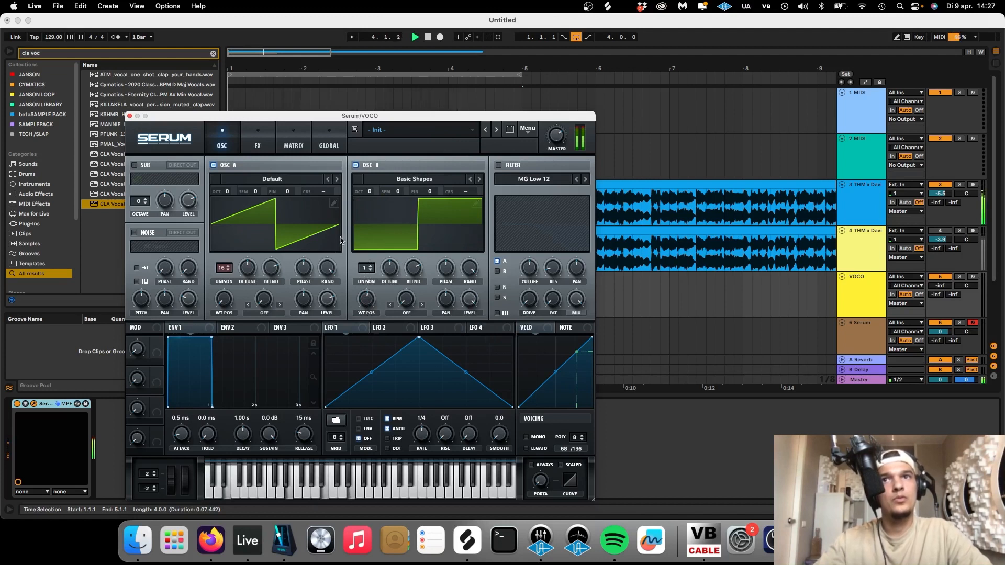
# Step: Turn oscillator B off, set oscillator A's unison to 1, and close Serum with the loop playing
pyautogui.click(356, 165)
pyautogui.moveTo(223, 268); pyautogui.dragTo(148, 524)
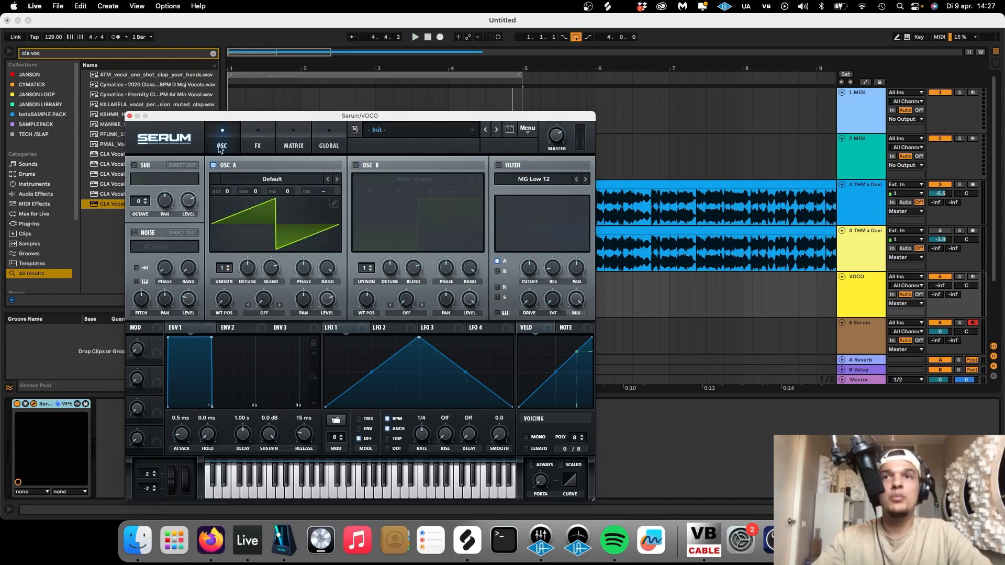
pyautogui.press('space')
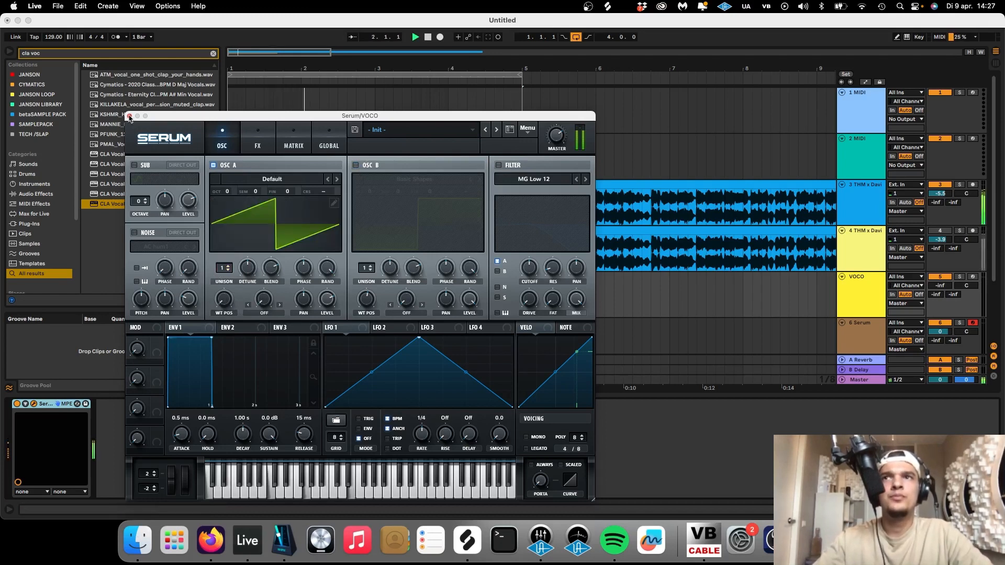
pyautogui.click(130, 117)
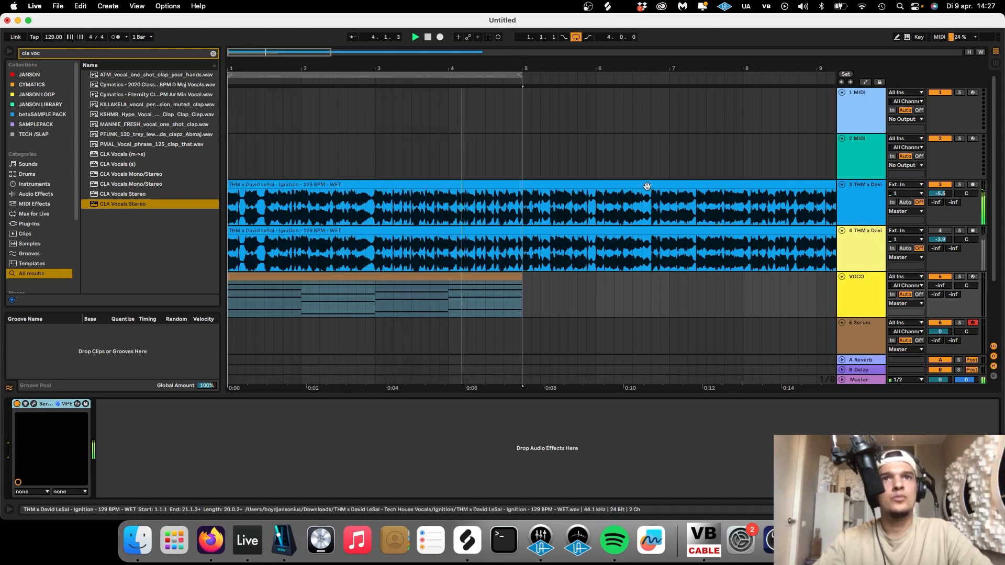
# Step: Deactivate all chord notes in the VOCO clip except the sustained top E3 and play the loop
pyautogui.scroll(-5, 520, 298)
pyautogui.click(291, 284)
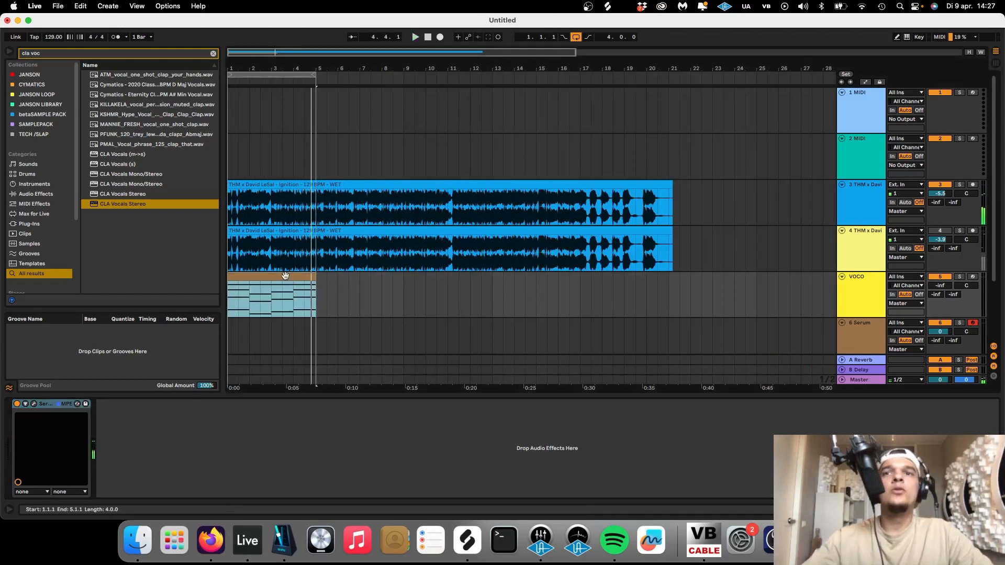
pyautogui.doubleClick(288, 282)
pyautogui.click(338, 371)
pyautogui.press('space')
pyautogui.scroll(3, 338, 371)
pyautogui.press('super+a')
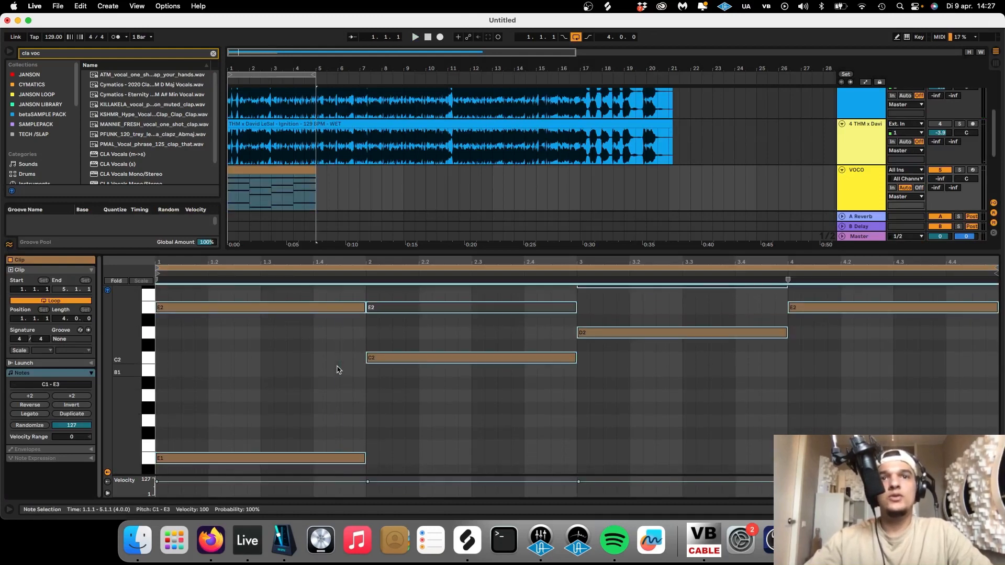
pyautogui.scroll(-5, 340, 371)
pyautogui.scroll(-3, 338, 371)
pyautogui.moveTo(316, 328); pyautogui.dragTo(807, 461)
pyautogui.press('0')
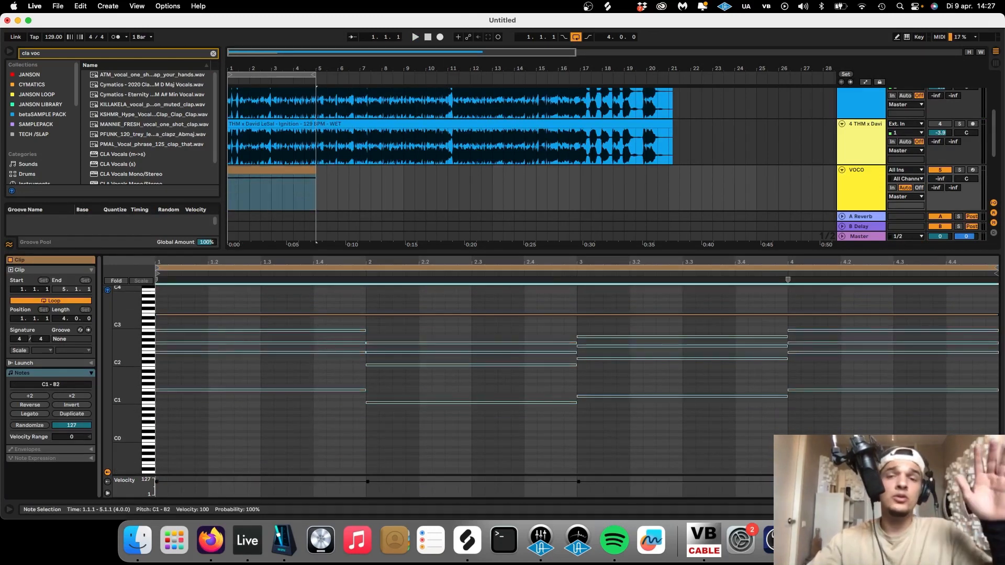
pyautogui.press('space')
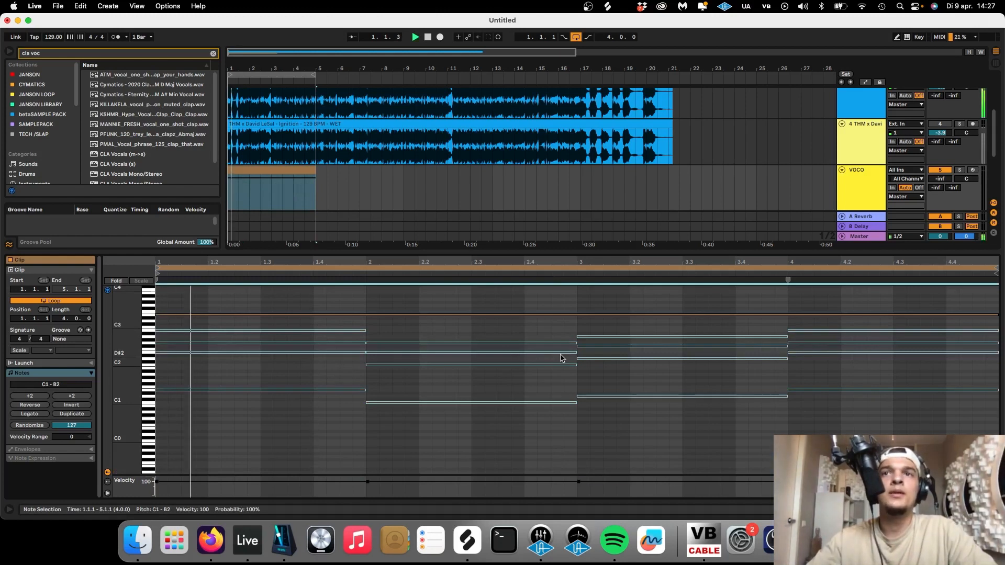
# Step: Try the VOCO clip's notes one octave lower, then bring them back up an octave with the lower chord notes reactivated
pyautogui.press('super+a')
pyautogui.hotkey('shift', 'Down')
pyautogui.click(531, 338)
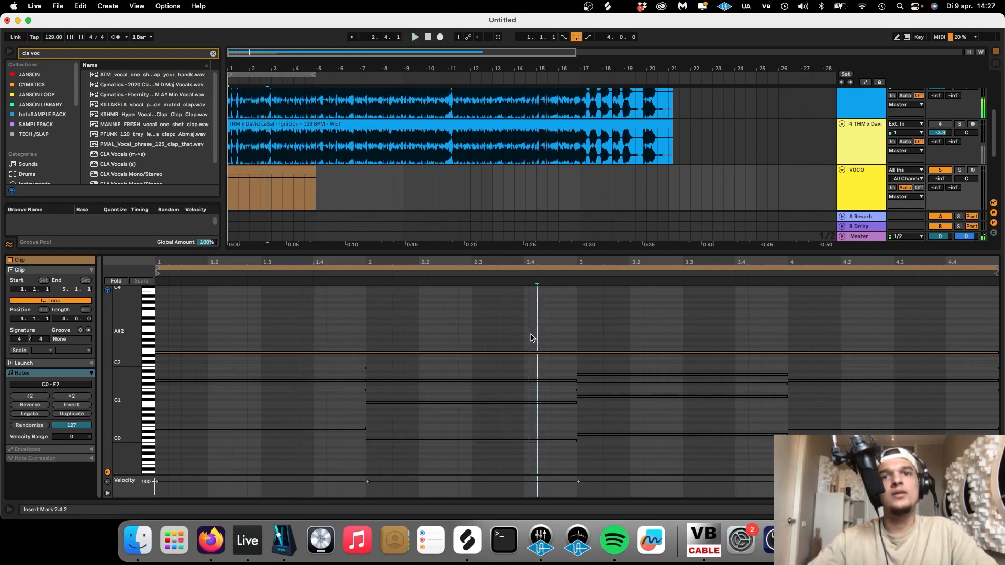
pyautogui.scroll(-2, 355, 370)
pyautogui.press('space')
pyautogui.moveTo(337, 341); pyautogui.dragTo(848, 474)
pyautogui.hotkey('shift', 'Up')
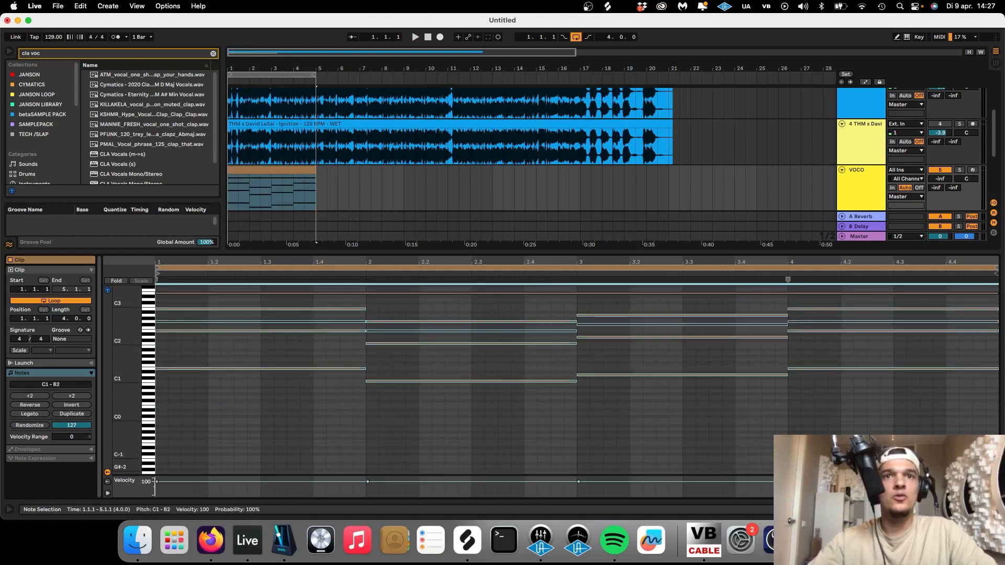
# Step: Transpose all chord notes in the VOCO clip down one octave and audition the loop
pyautogui.press('super+a')
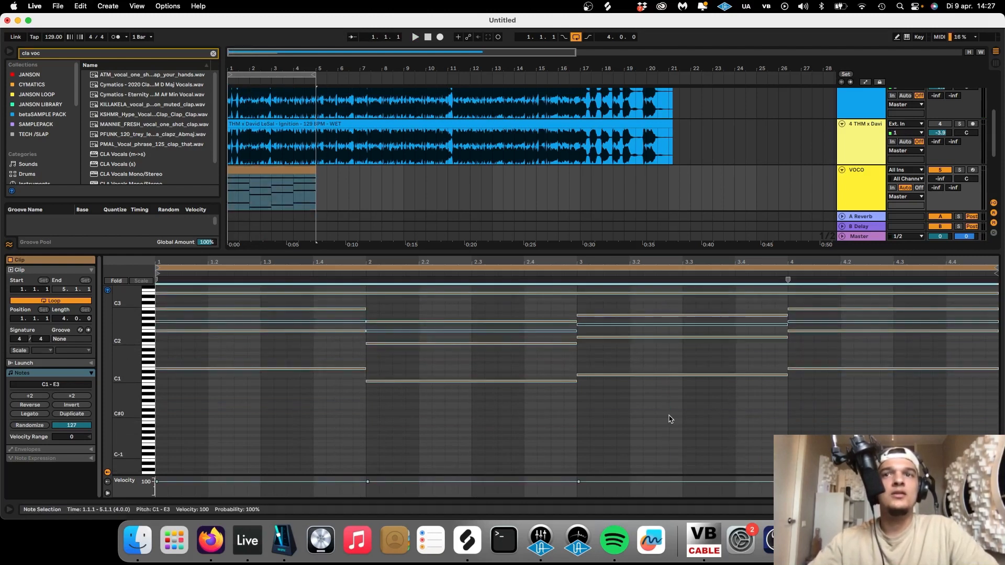
pyautogui.hotkey('shift', 'Down')
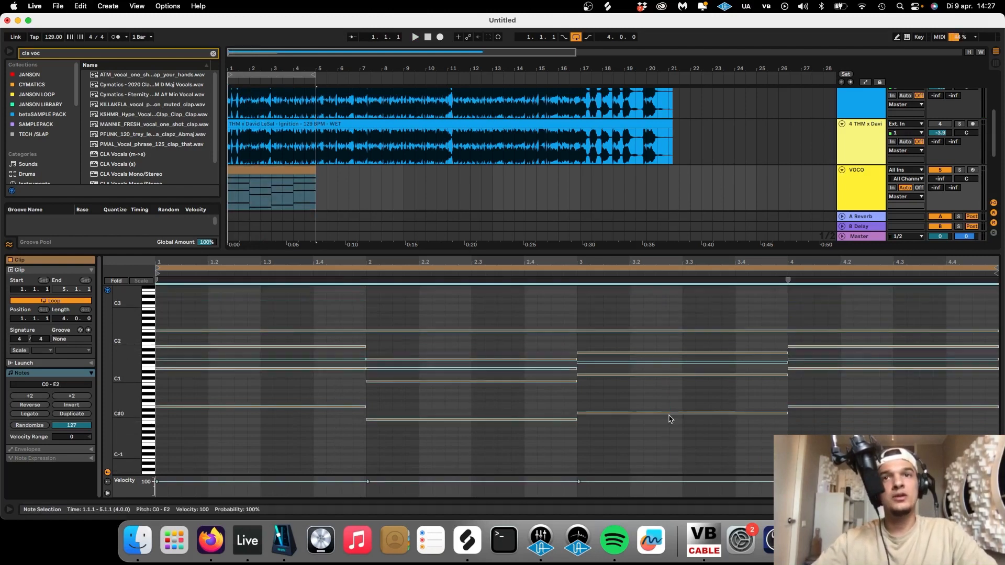
pyautogui.press('space')
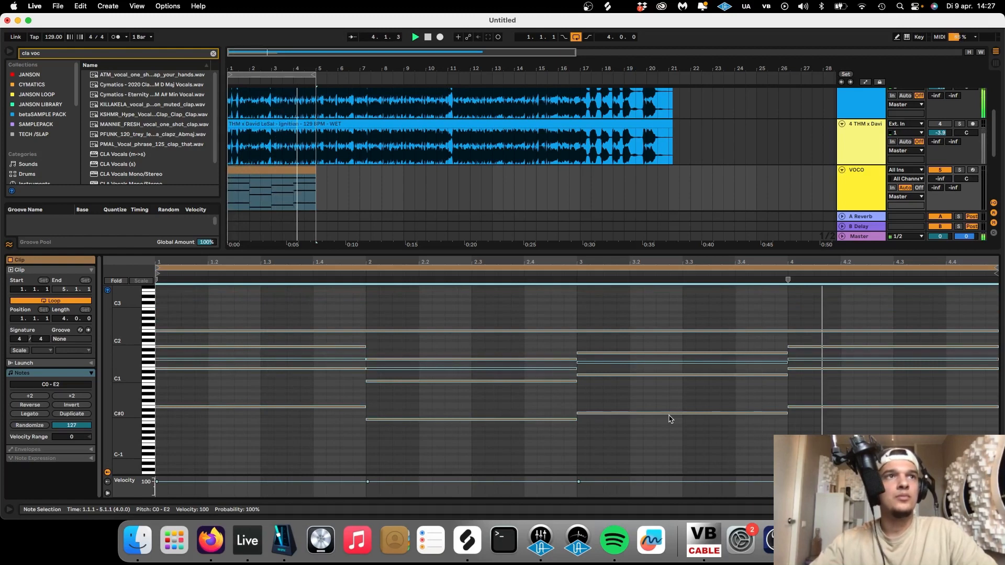
pyautogui.press('super+alt+l')
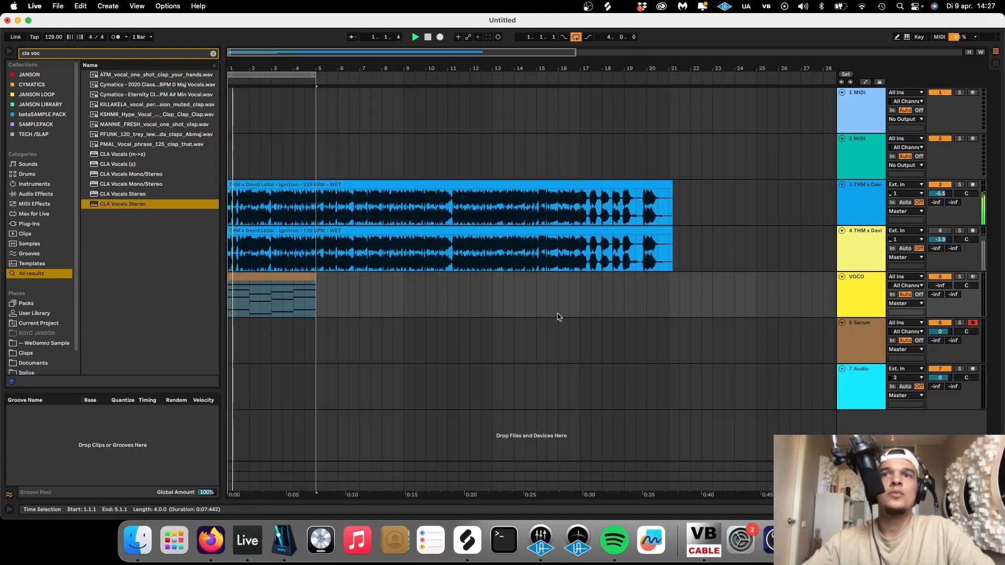
pyautogui.press('space')
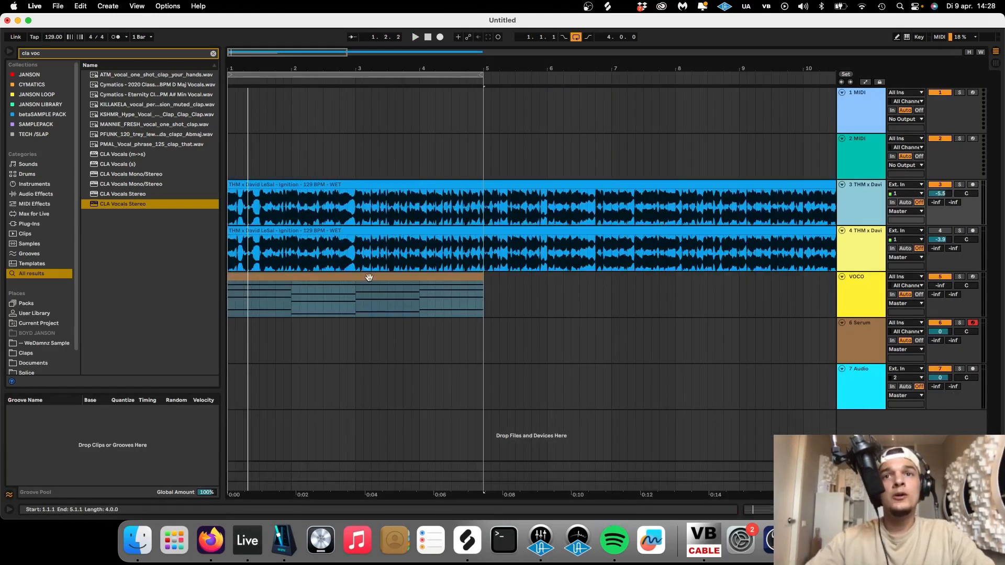
# Step: Search the browser for Operator and load it on track 6 in place of Serum
pyautogui.click(369, 277)
pyautogui.click(867, 344)
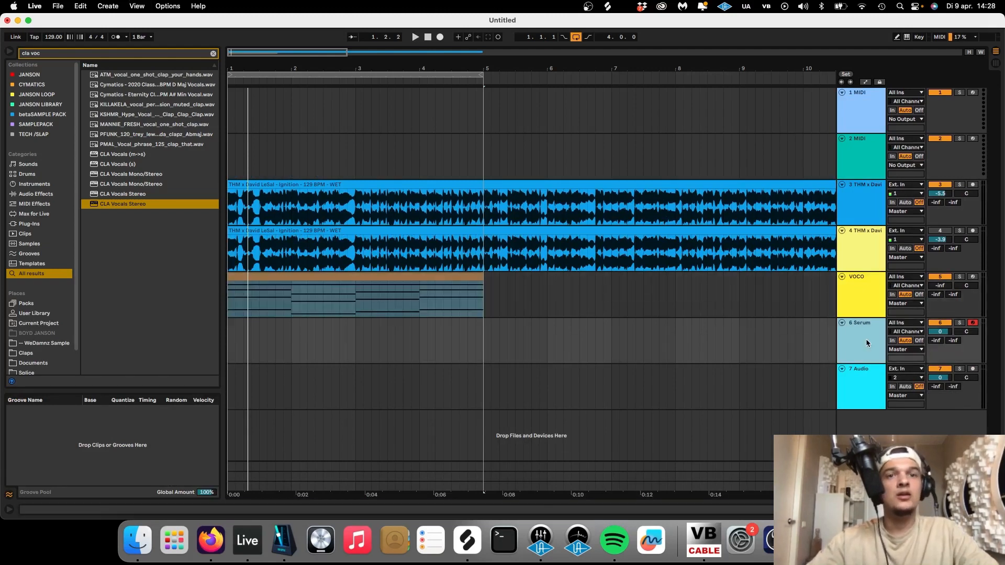
pyautogui.press('super+f')
pyautogui.write('operator')
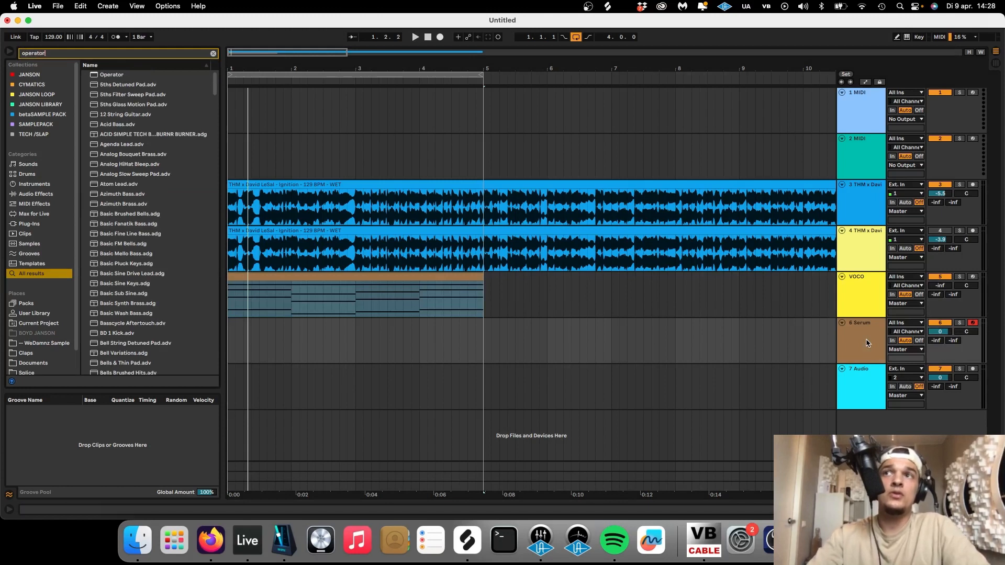
pyautogui.press('Down')
pyautogui.press('Return')
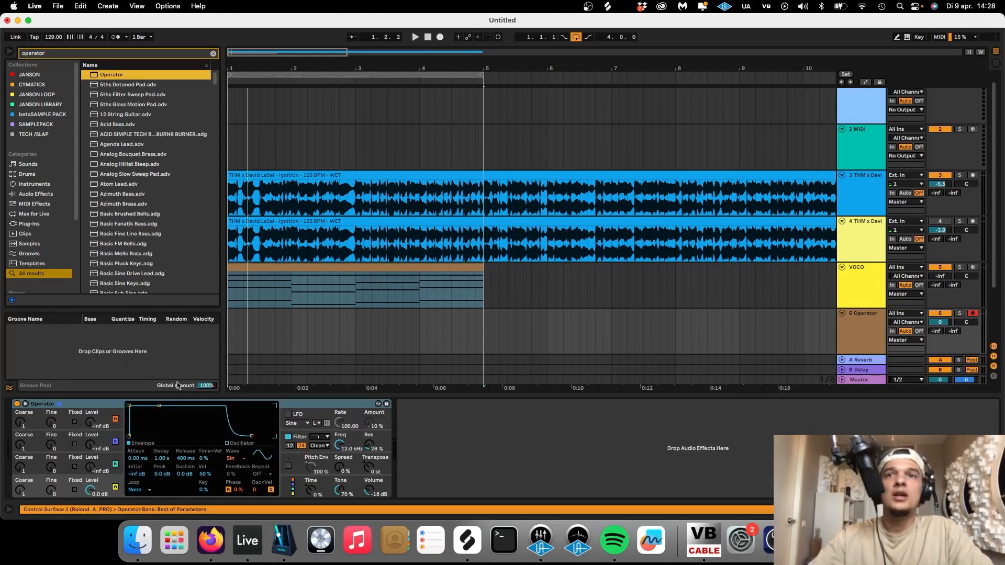
# Step: Move the chord clip from the VOCO track to the Operator track and set track 3's Vocoder carrier source to 6-Operator
pyautogui.moveTo(428, 270); pyautogui.dragTo(429, 343)
pyautogui.click(849, 230)
pyautogui.click(875, 187)
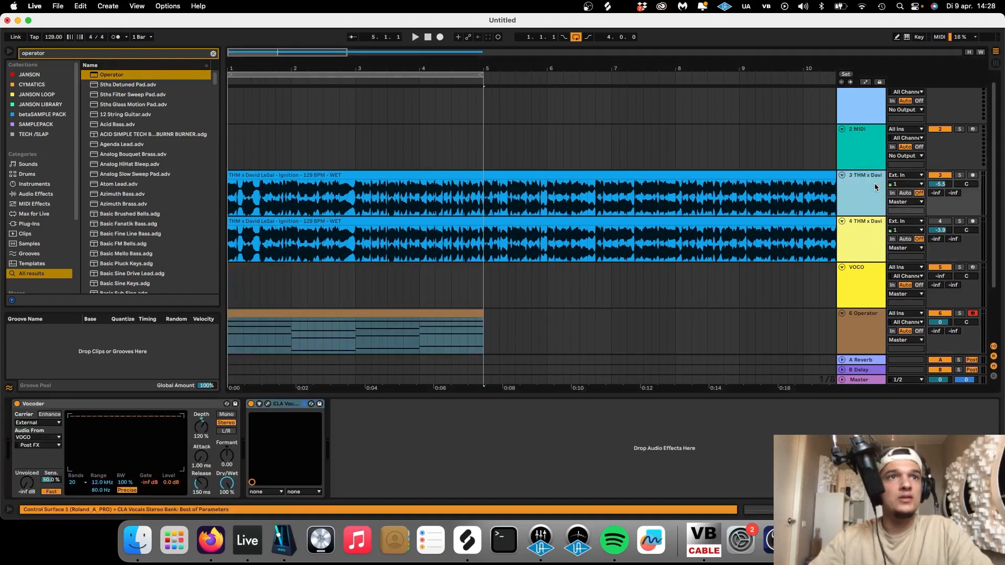
pyautogui.click(34, 438)
pyautogui.click(39, 470)
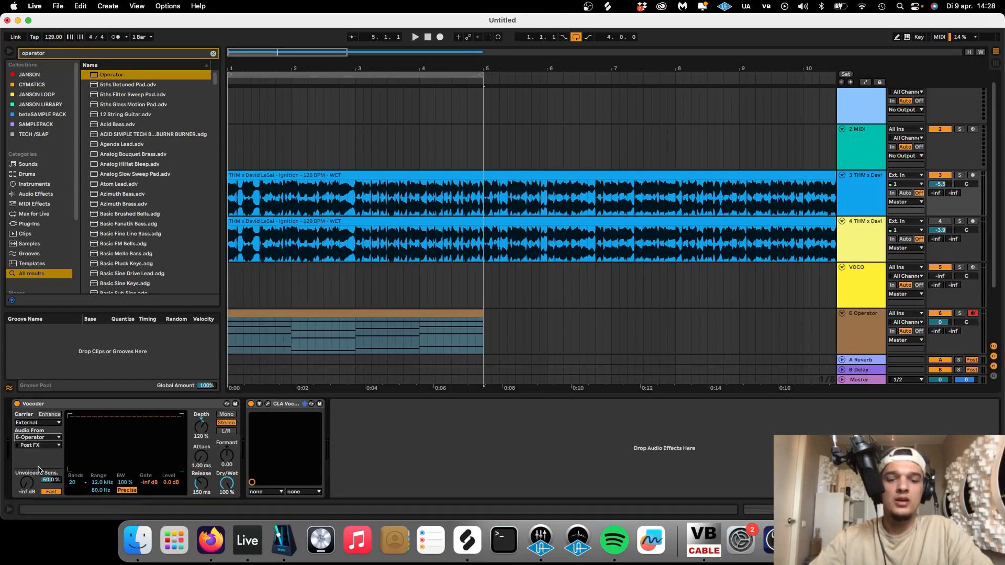
# Step: Play the loop with the Operator carrier and look over the chord clip's notes
pyautogui.press('super+alt+l')
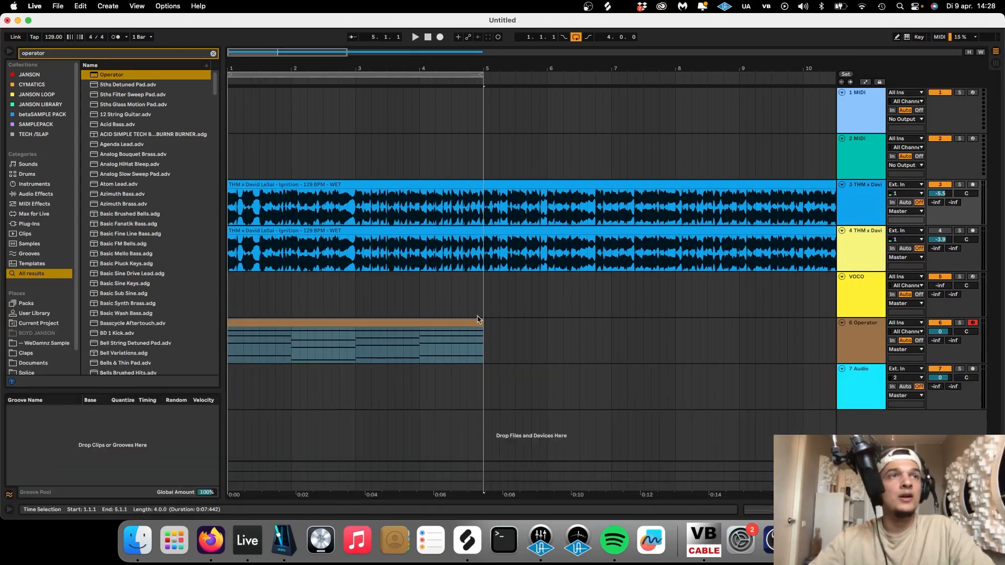
pyautogui.press('space')
pyautogui.doubleClick(469, 346)
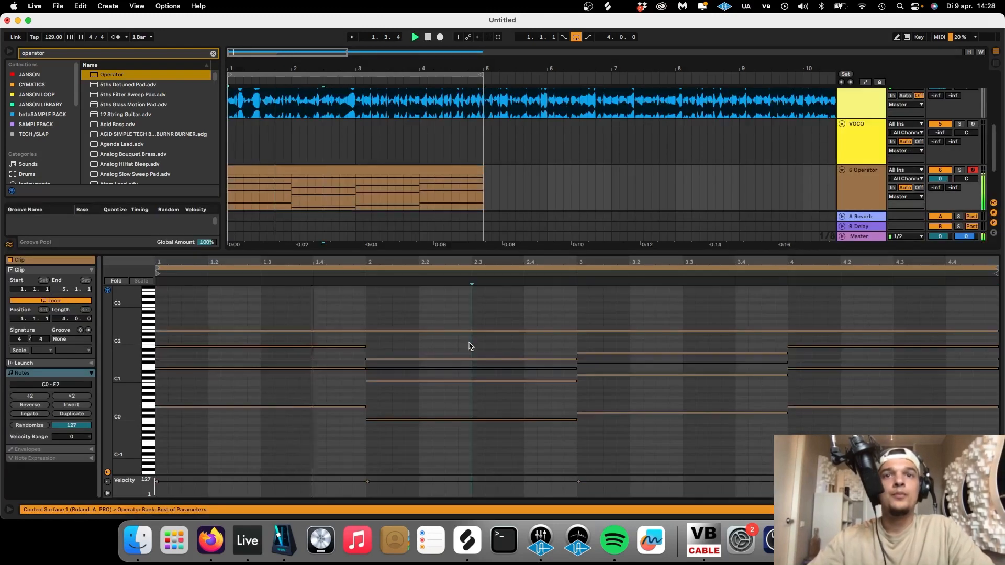
pyautogui.press('super+alt+l')
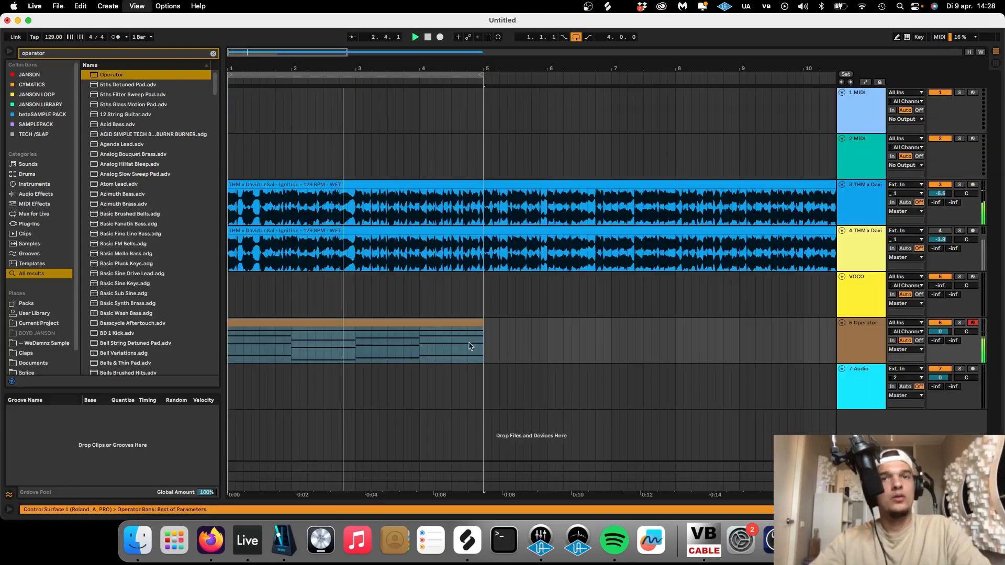
# Step: Set the waveform of Operator's oscillator A to Saw D and lower track 6's volume to -inf
pyautogui.doubleClick(864, 336)
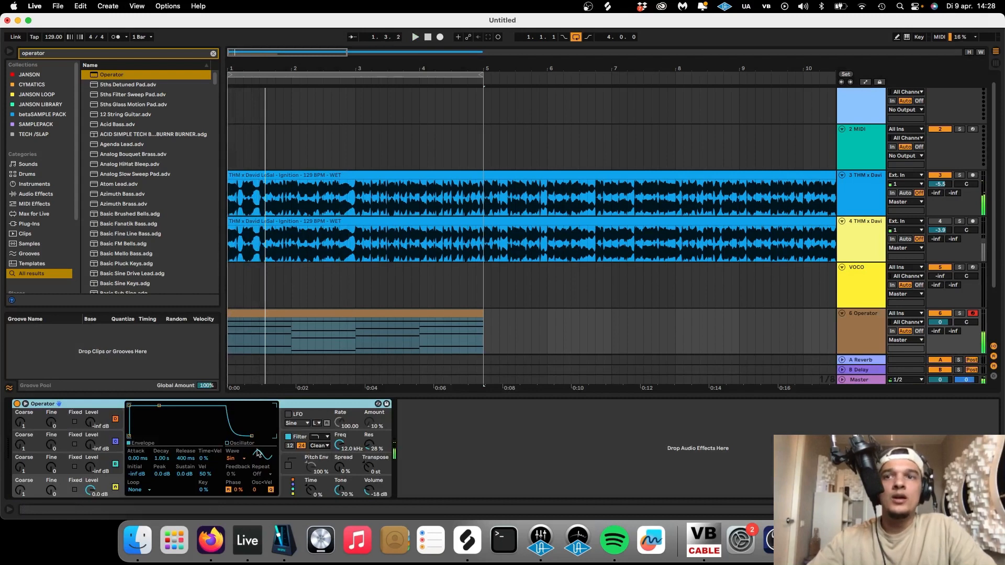
pyautogui.click(235, 458)
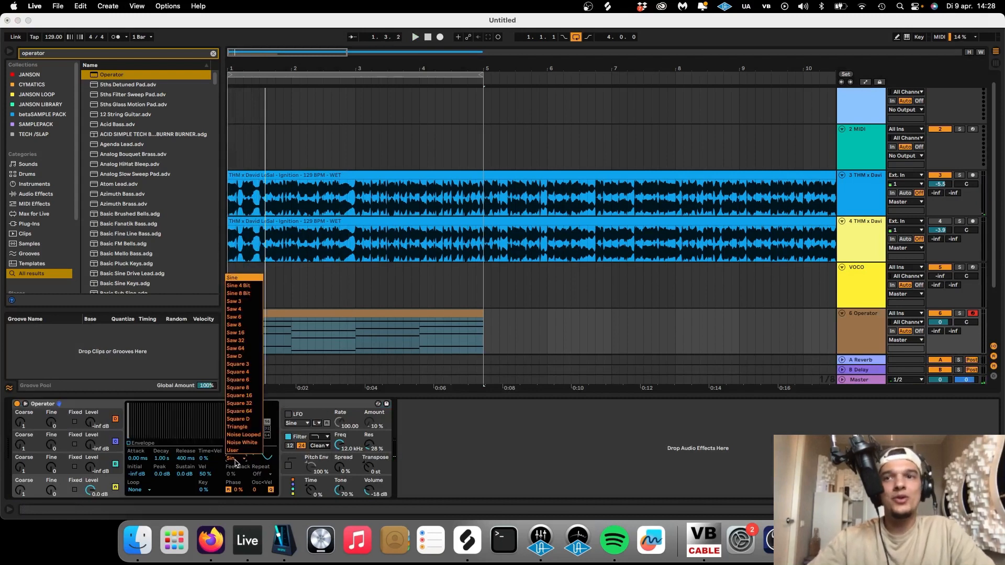
pyautogui.click(243, 357)
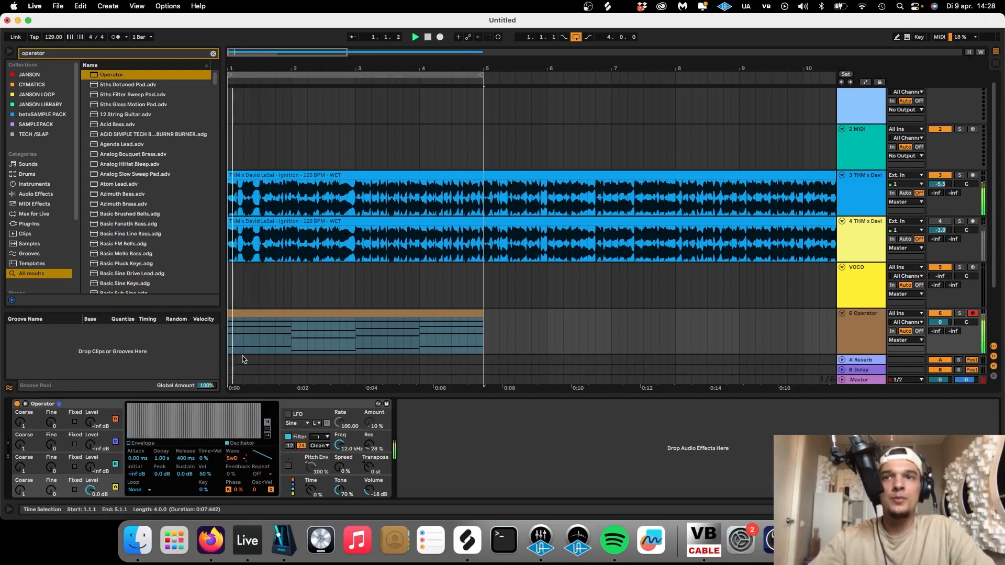
pyautogui.click(945, 323)
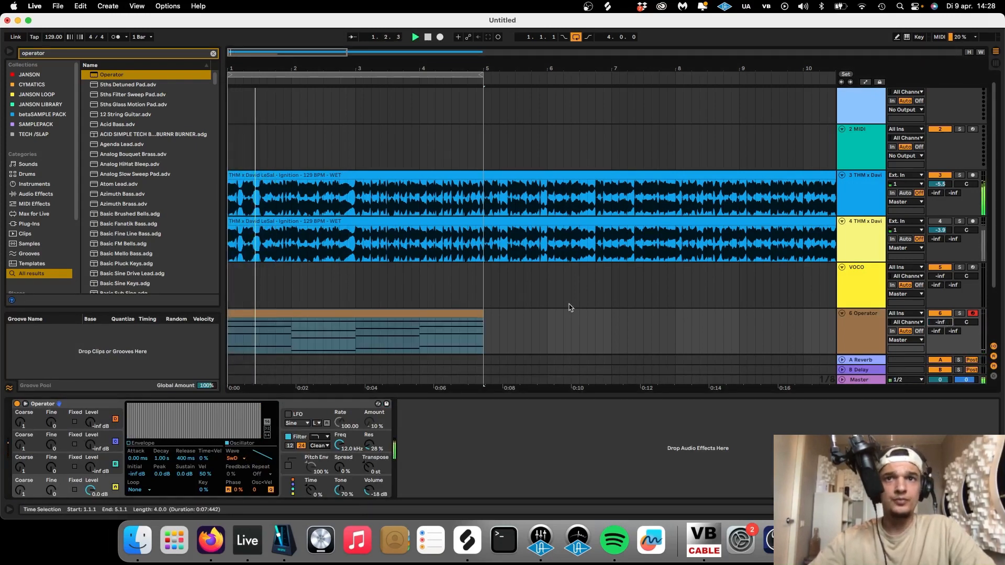
# Step: Transpose all notes of the Operator track's chord clip down one octave, then close the clip's note editor
pyautogui.doubleClick(459, 319)
pyautogui.hotkey('shift', 'Down')
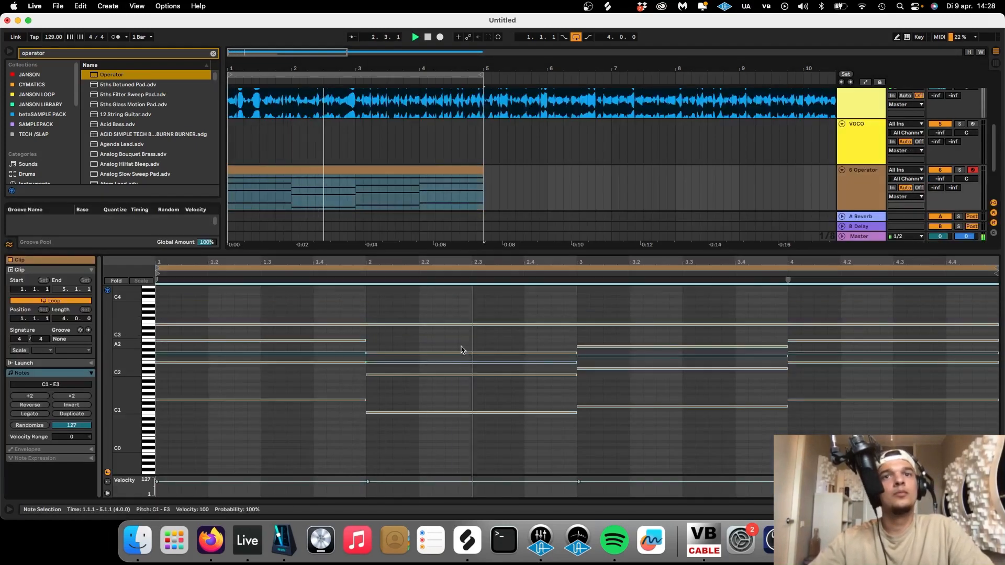
pyautogui.press('super+alt+l')
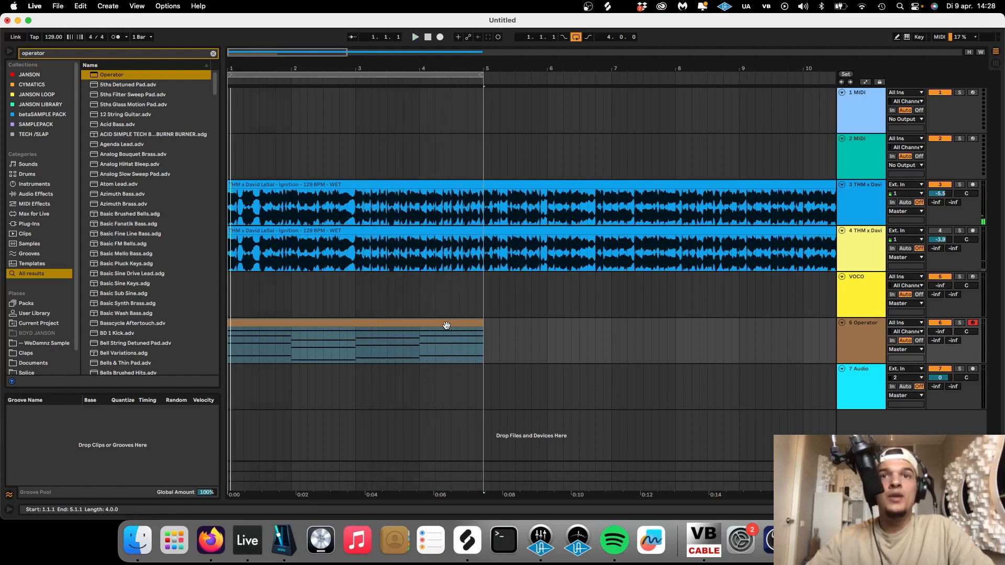
# Step: Duplicate the chord clip on the Operator track four times and extend the arrangement loop to 20 bars, ending at bar 21
pyautogui.click(447, 326)
pyautogui.press('-')
pyautogui.press('super+d')
pyautogui.press('super+d')
pyautogui.press('super+d')
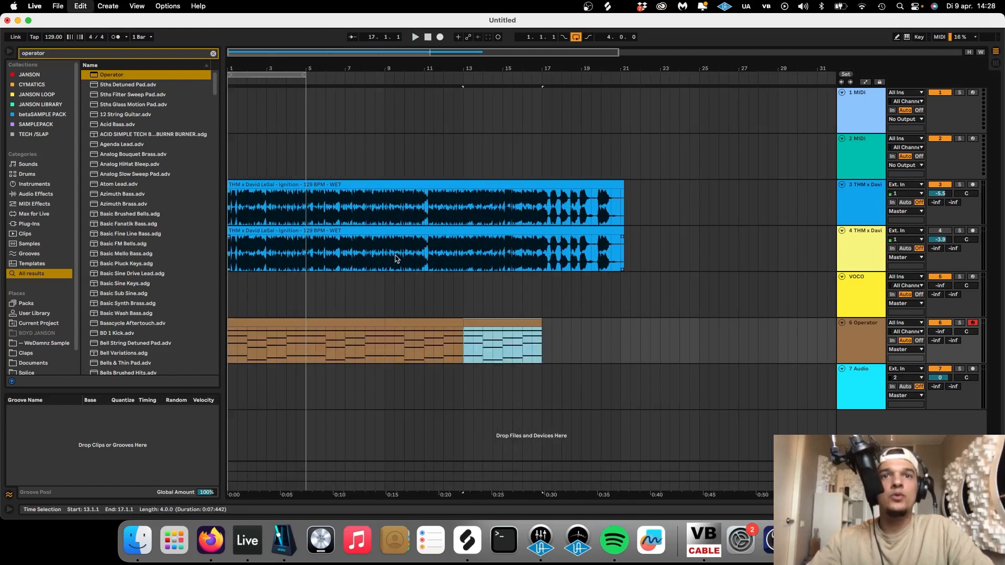
pyautogui.press('super+d')
pyautogui.moveTo(308, 77); pyautogui.dragTo(623, 87)
# Step: Play the loop and move track 3's CLA Vocals plug-in four presets past Body Double, then close the plug-in window
pyautogui.press('space')
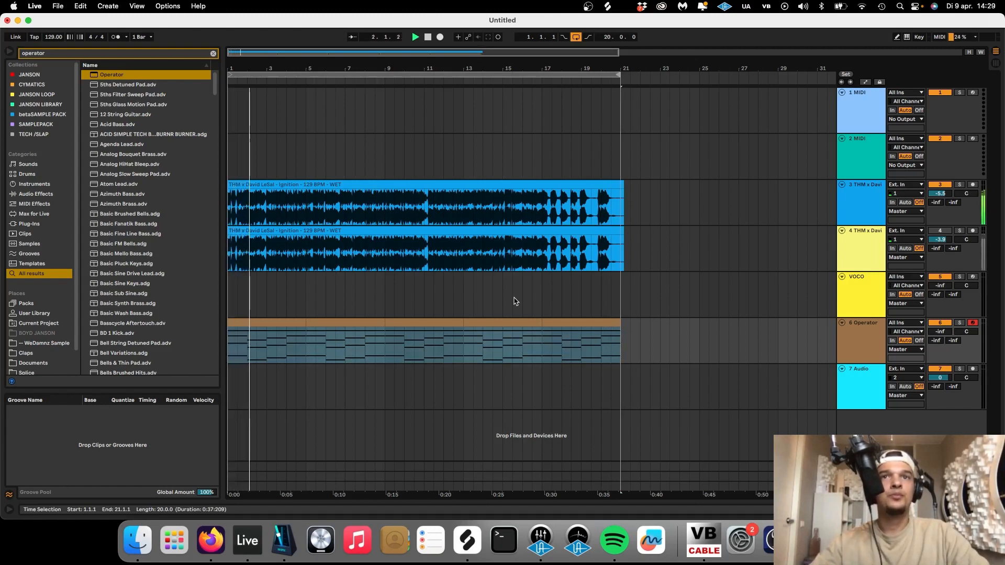
pyautogui.doubleClick(873, 214)
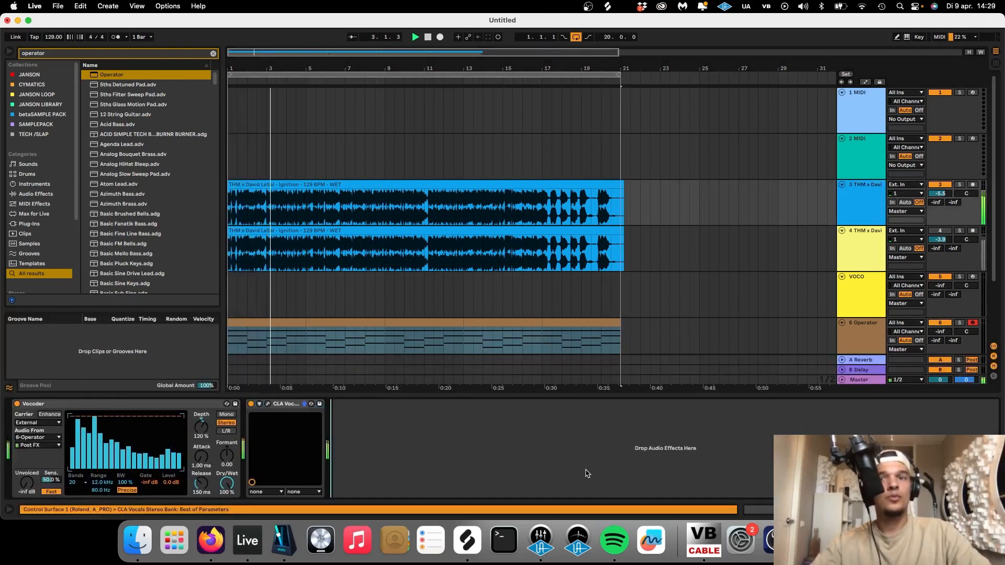
pyautogui.click(268, 405)
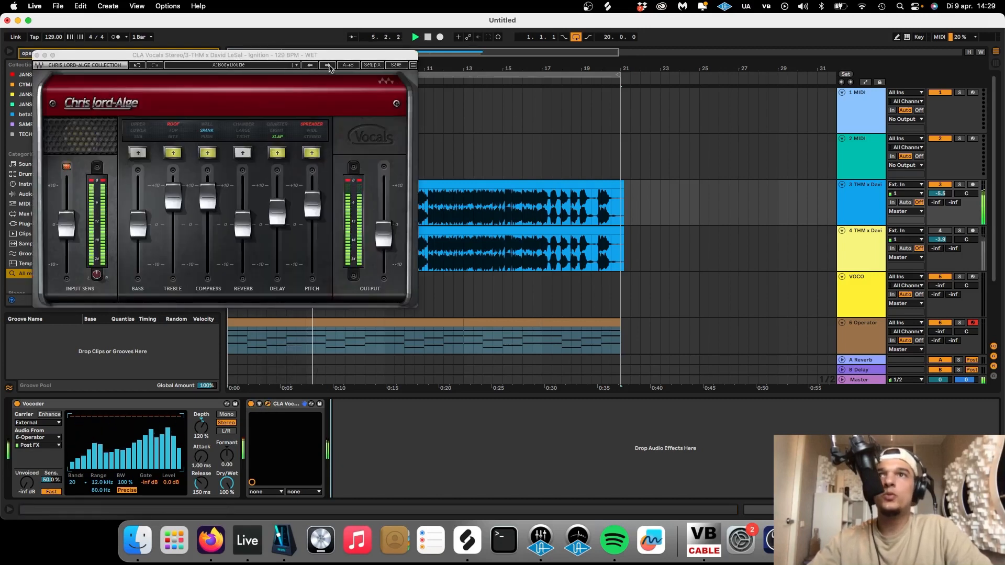
pyautogui.click(328, 66)
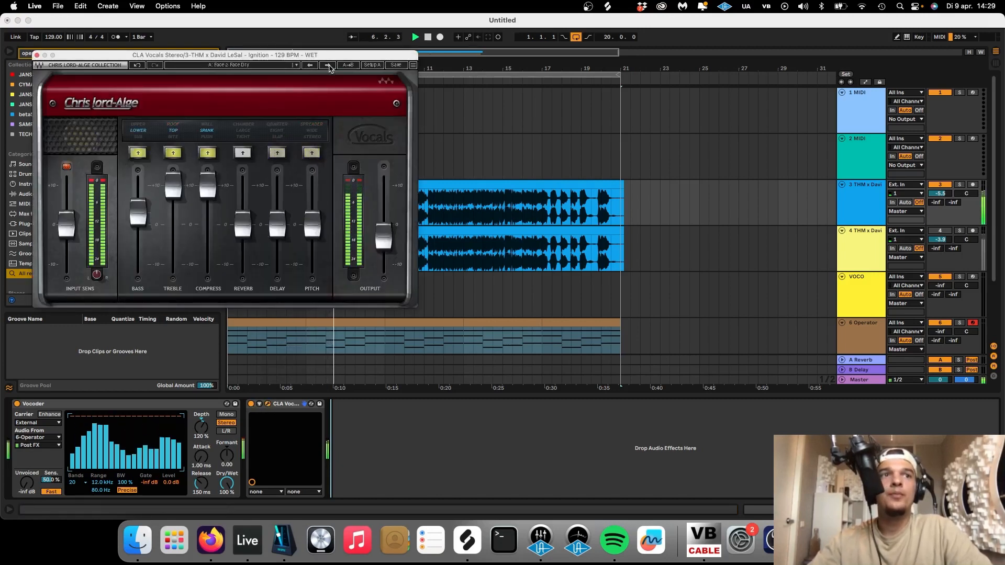
pyautogui.click(328, 65)
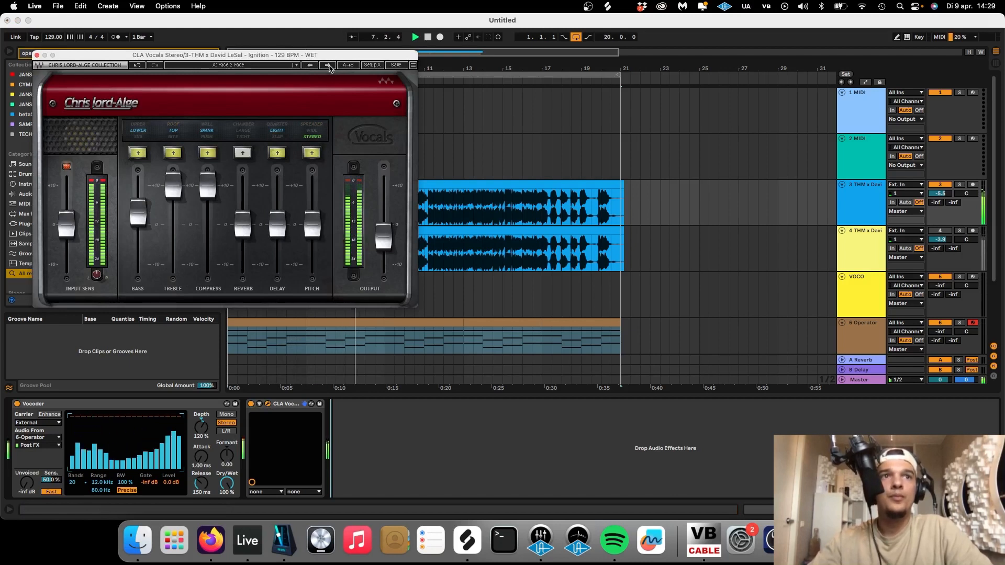
pyautogui.click(329, 65)
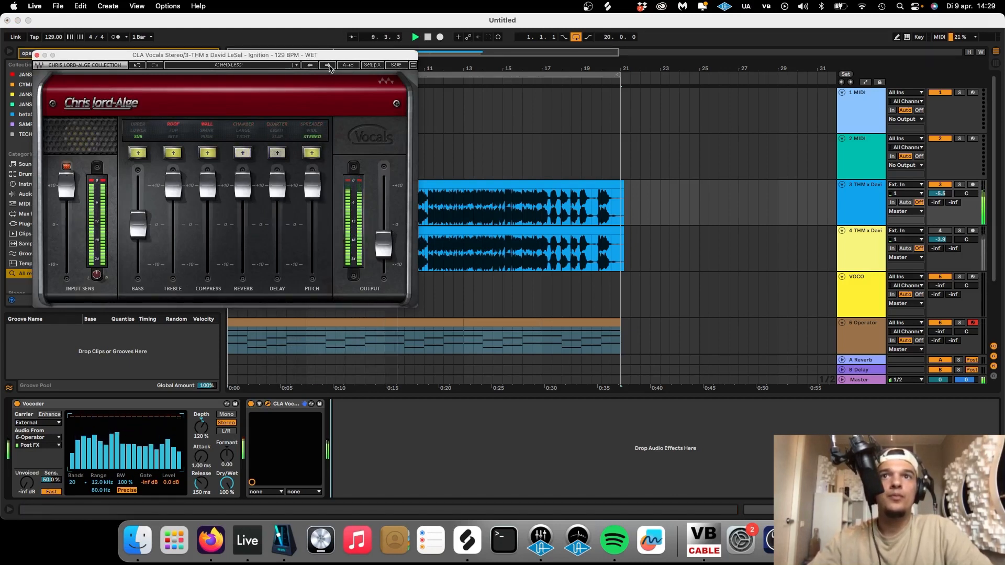
pyautogui.click(329, 65)
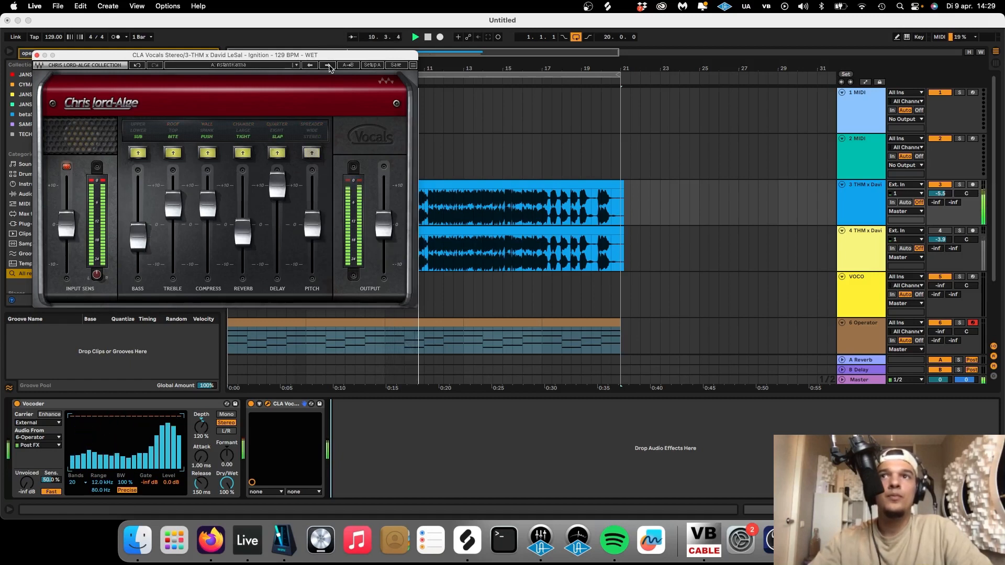
pyautogui.click(37, 55)
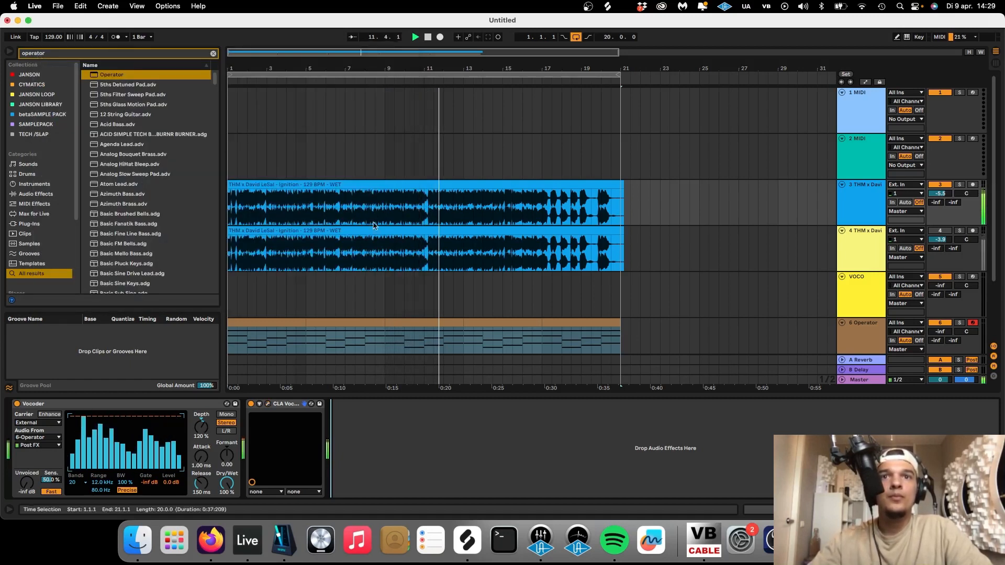
pyautogui.scroll(-3, 386, 233)
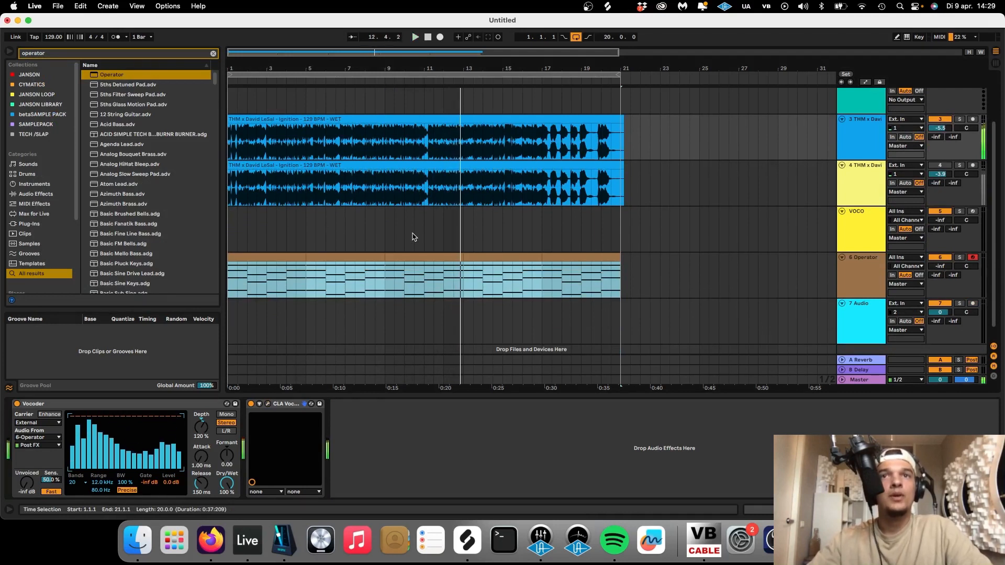